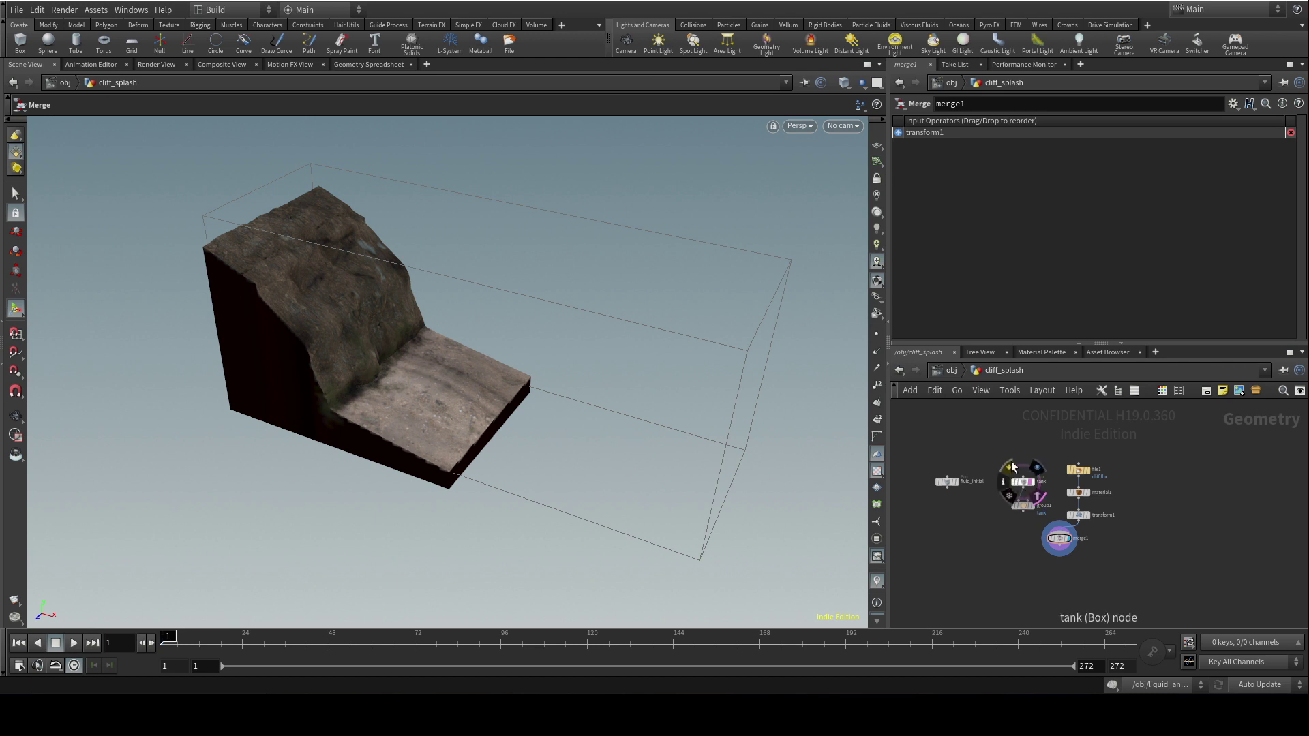
Zoom the node network in around the fluid_initial and tank nodes.
{"action": "left_click", "coordinate": [1060, 539]}
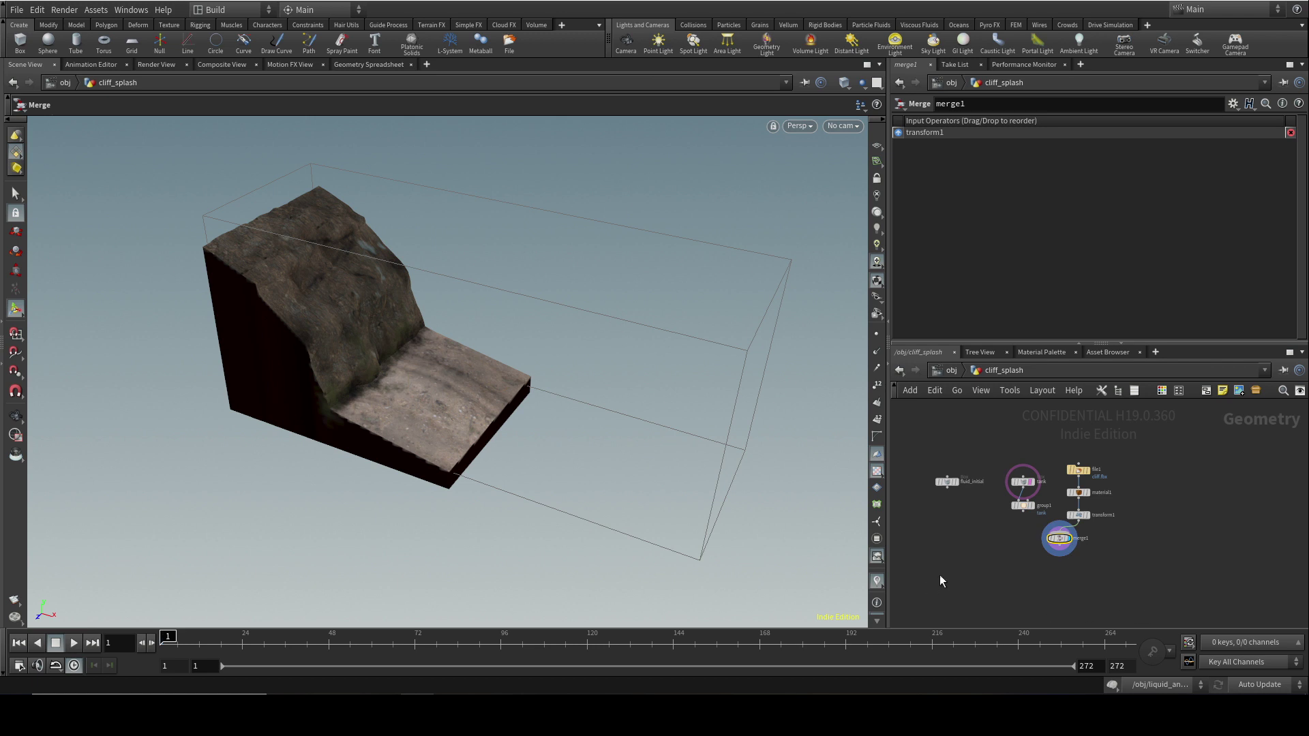
{"action": "scroll", "coordinate": [951, 532], "scroll_direction": "up", "scroll_amount": 2}
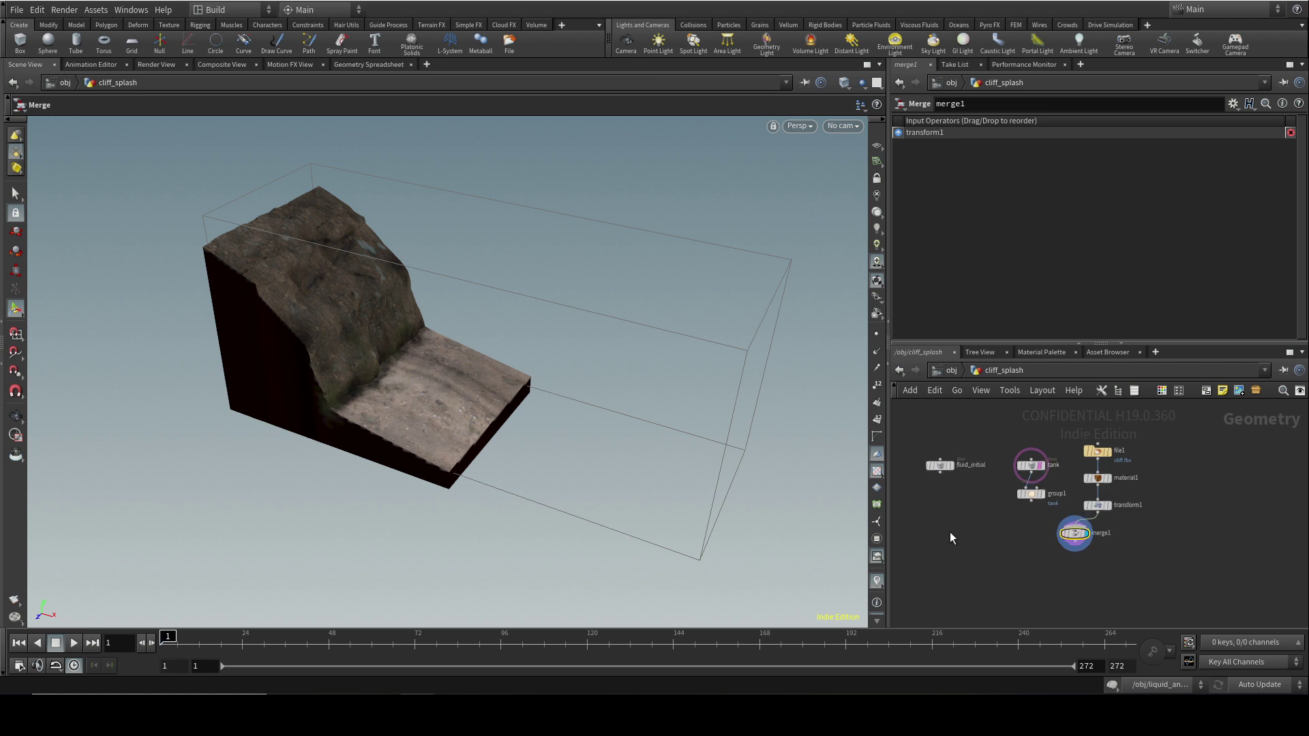
{"action": "middle_click_drag", "start_coordinate": [951, 532], "coordinate": [1128, 541]}
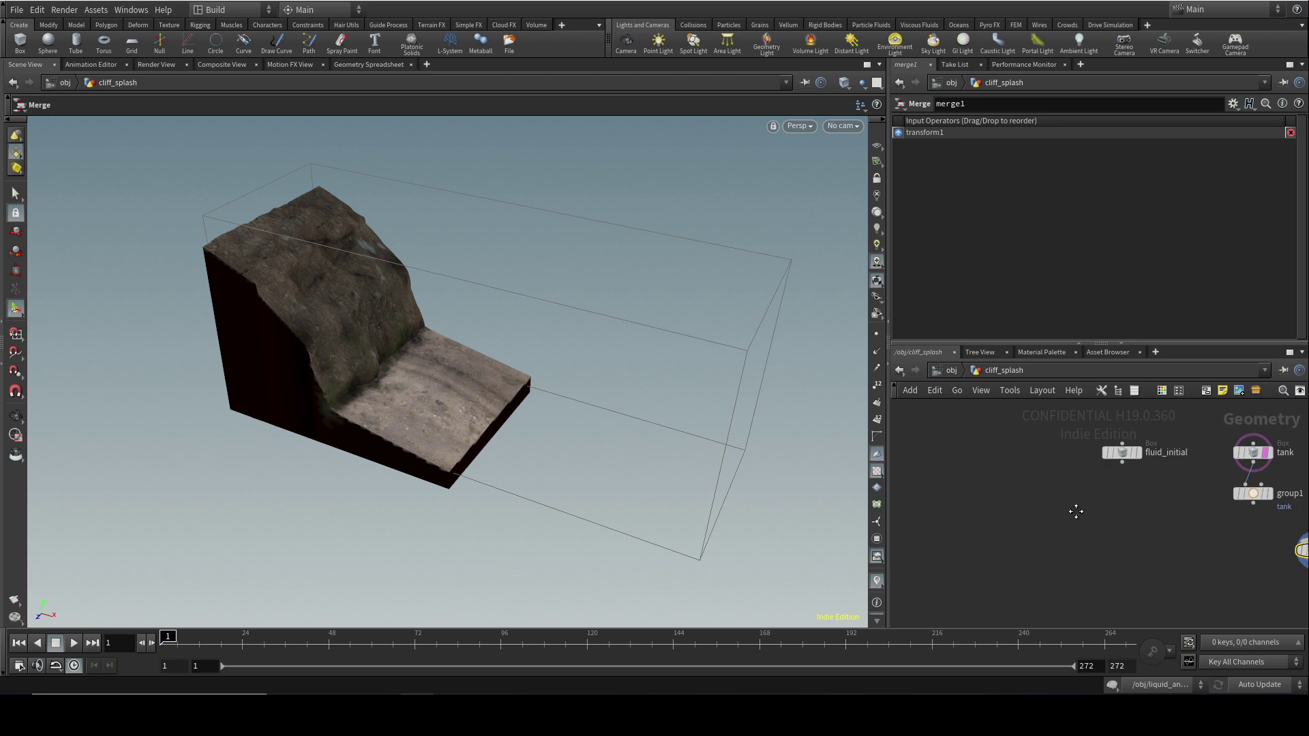
Select the fluid_initial box and orbit the viewport to see it beside the cliff.
{"action": "left_click", "coordinate": [1062, 463]}
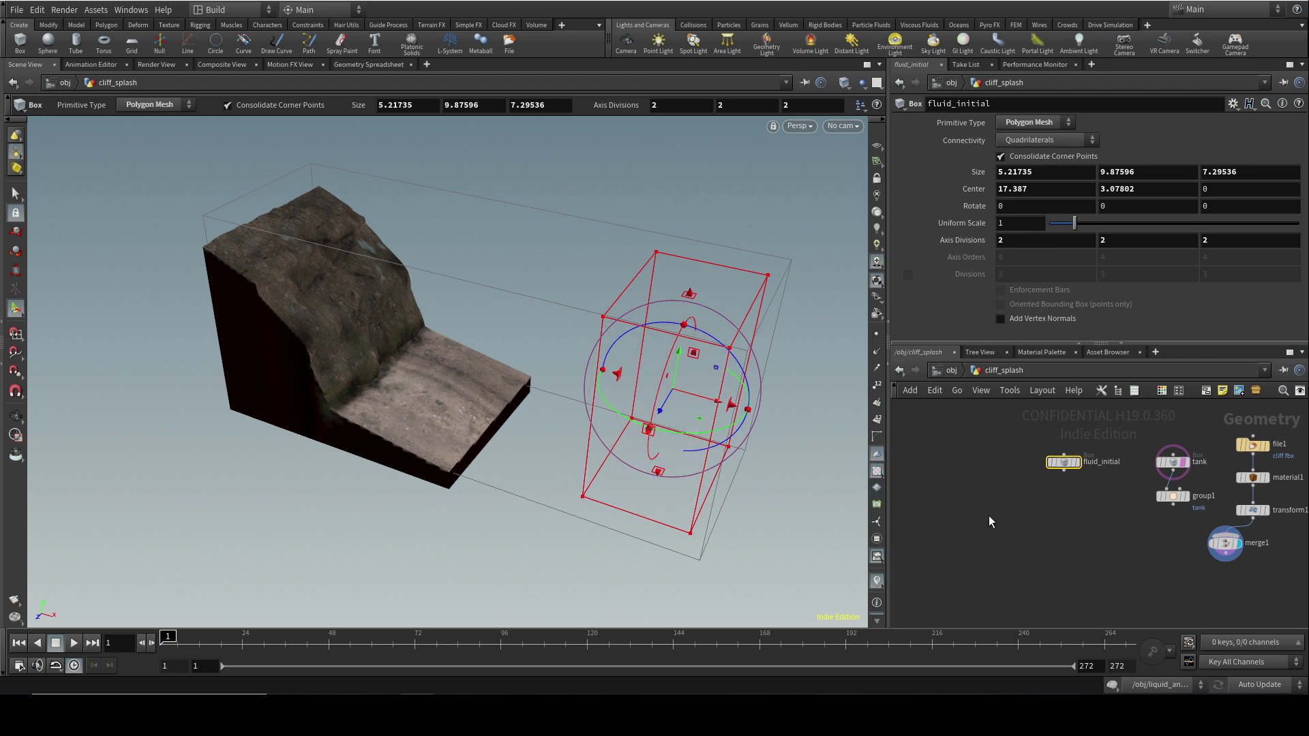
{"action": "key", "text": "Escape"}
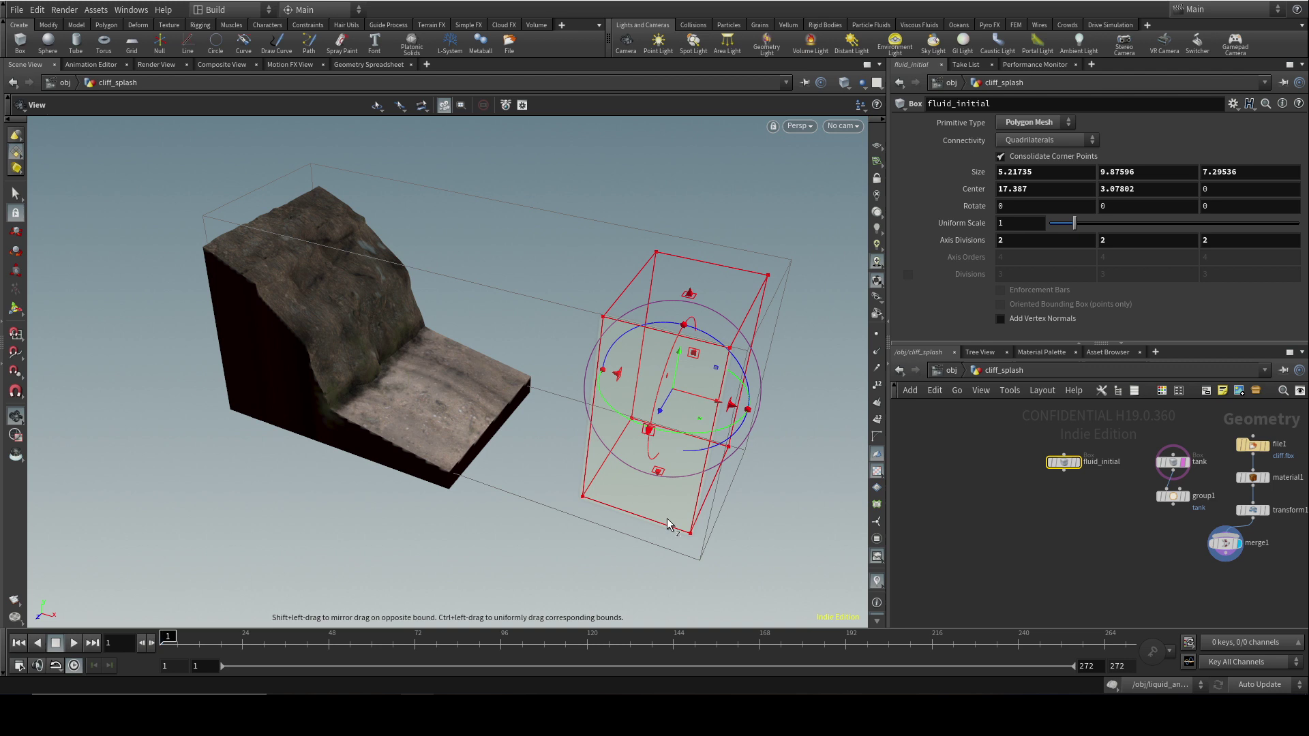
{"action": "left_click_drag", "start_coordinate": [675, 526], "coordinate": [689, 292]}
{"action": "key", "text": "Return"}
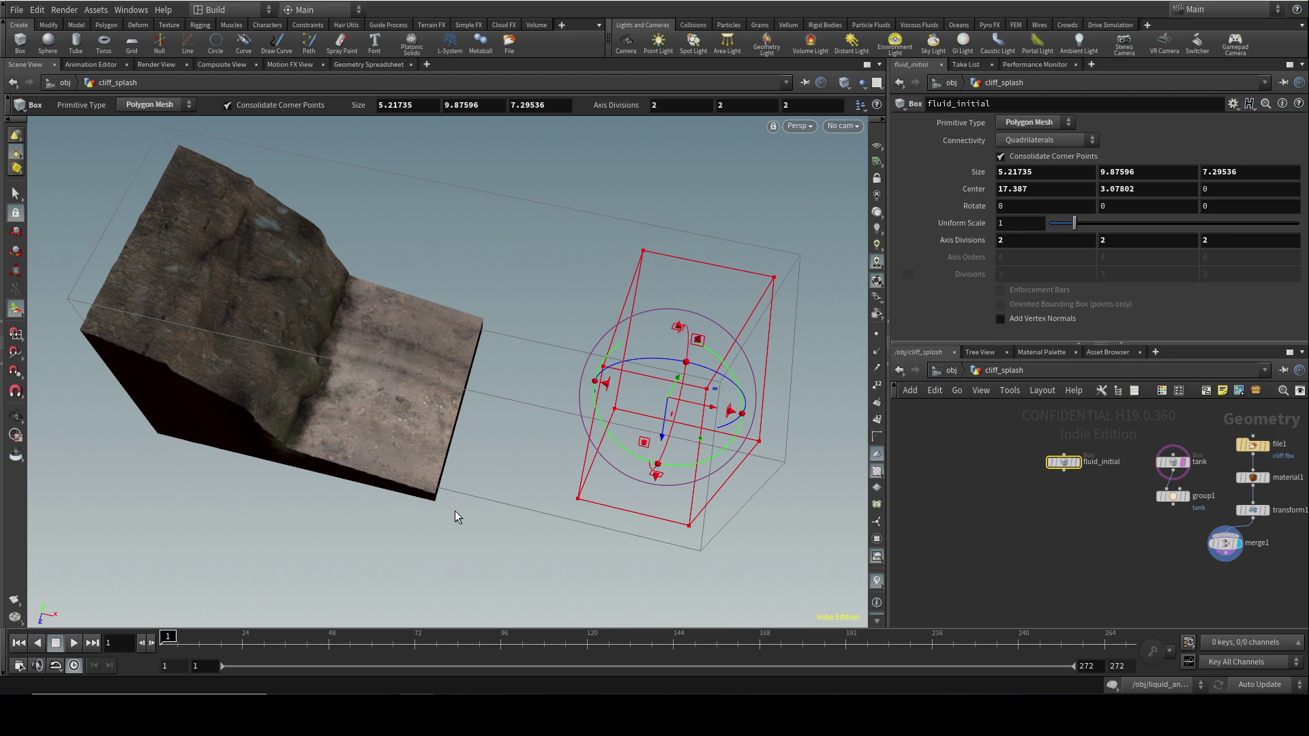
{"action": "key", "text": "Escape"}
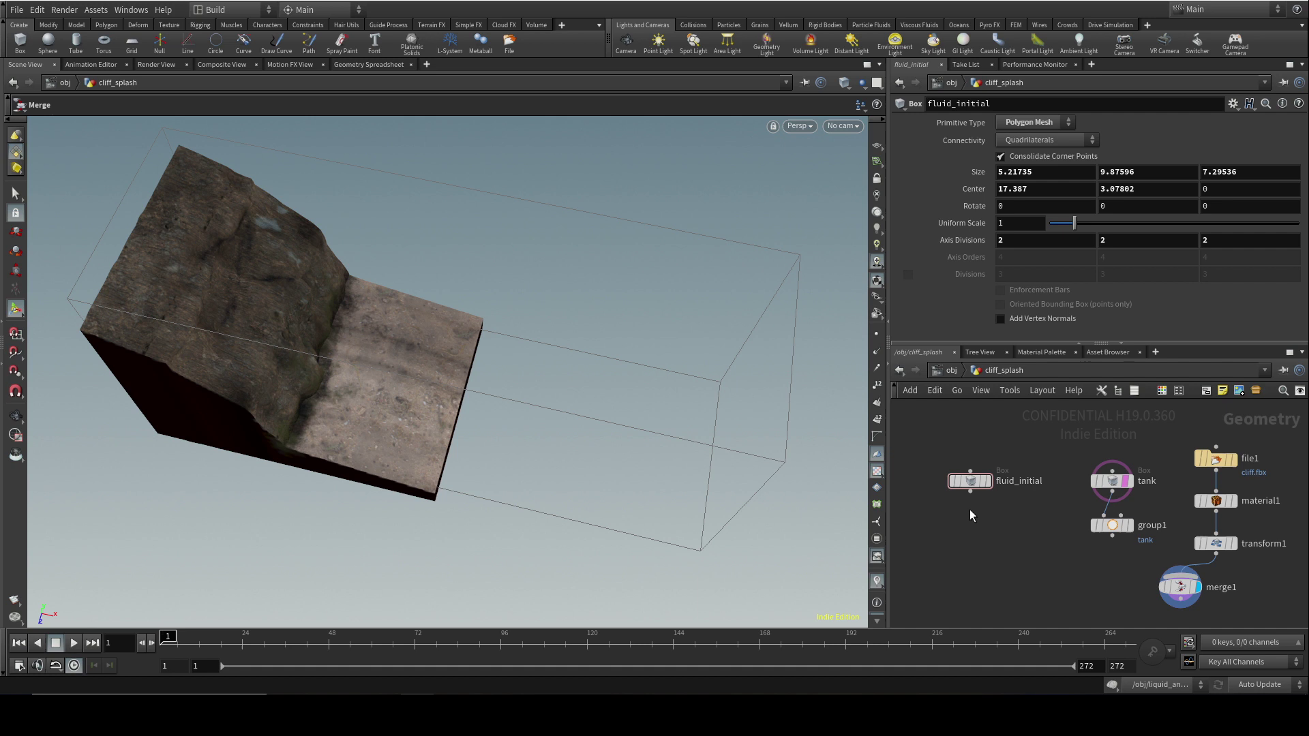
Add a Vellum Configure Fluid node below fluid_initial.
{"action": "mouse_move", "coordinate": [973, 501]}
{"action": "key", "text": "Tab"}
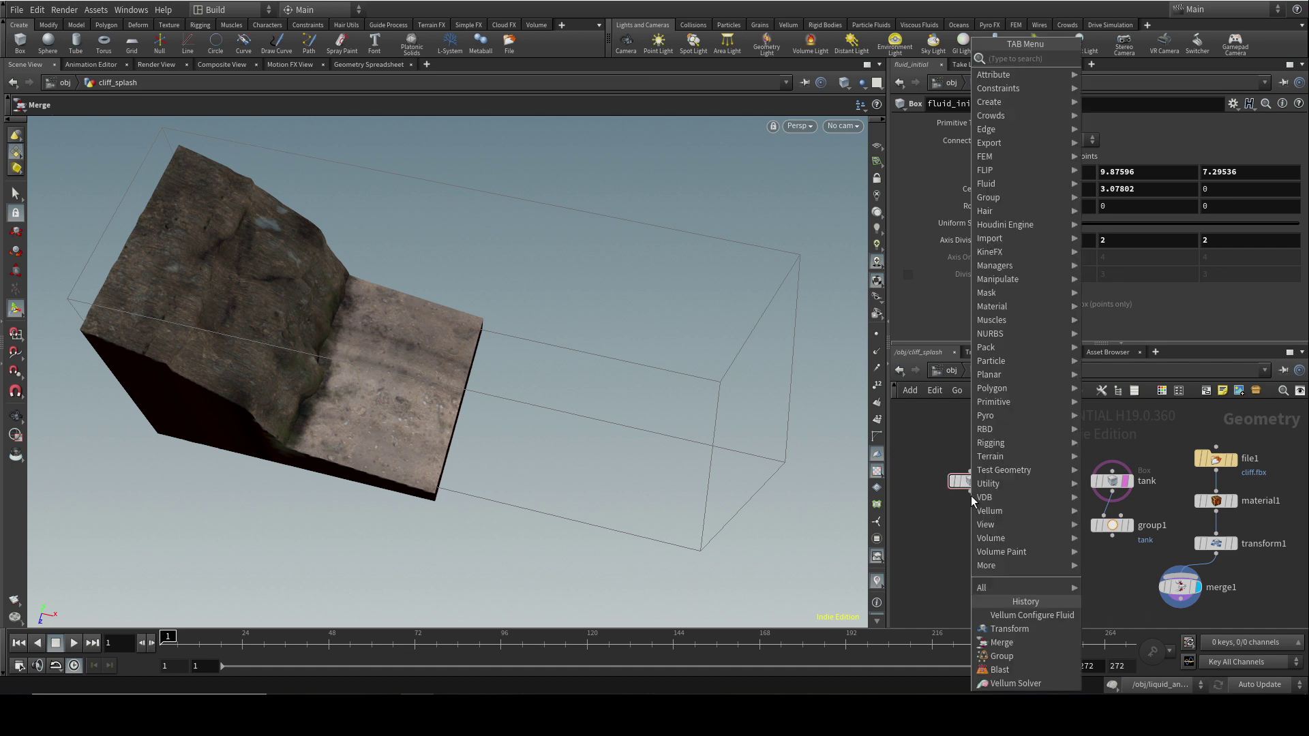
{"action": "type", "text": "vellum con"}
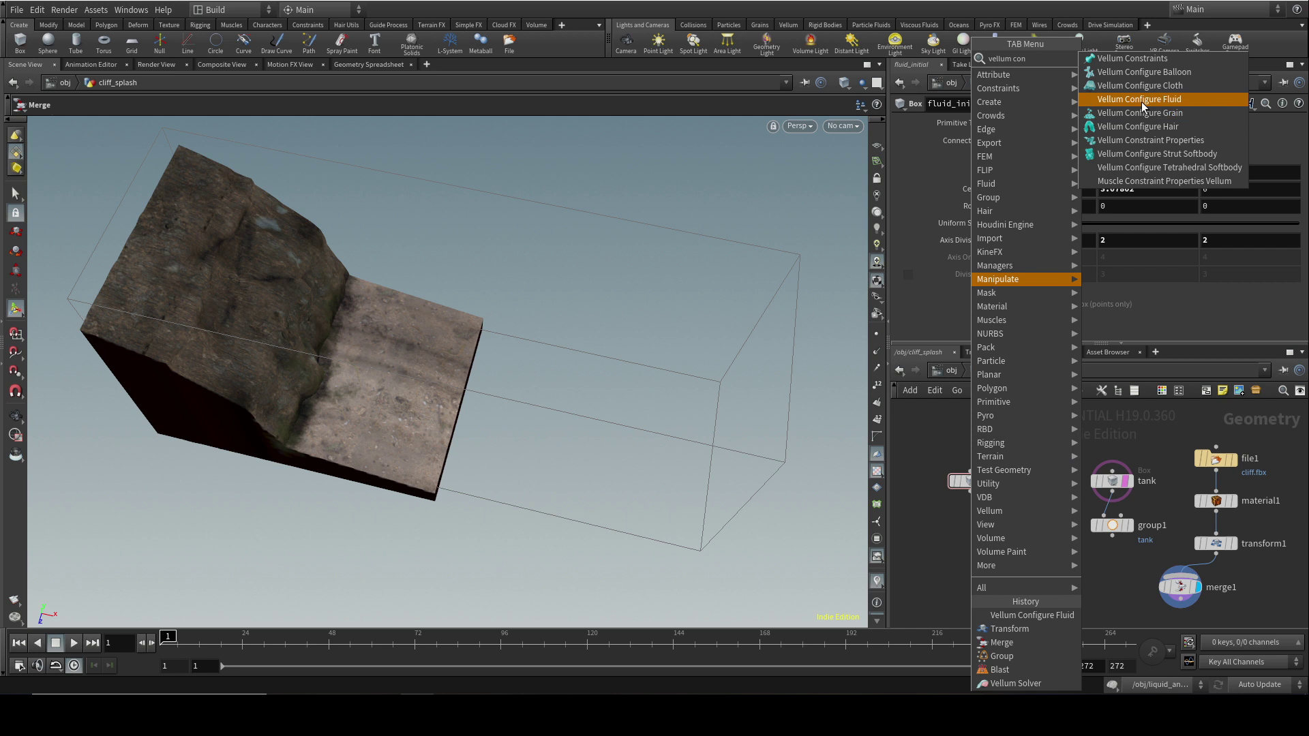
{"action": "left_click", "coordinate": [1142, 101]}
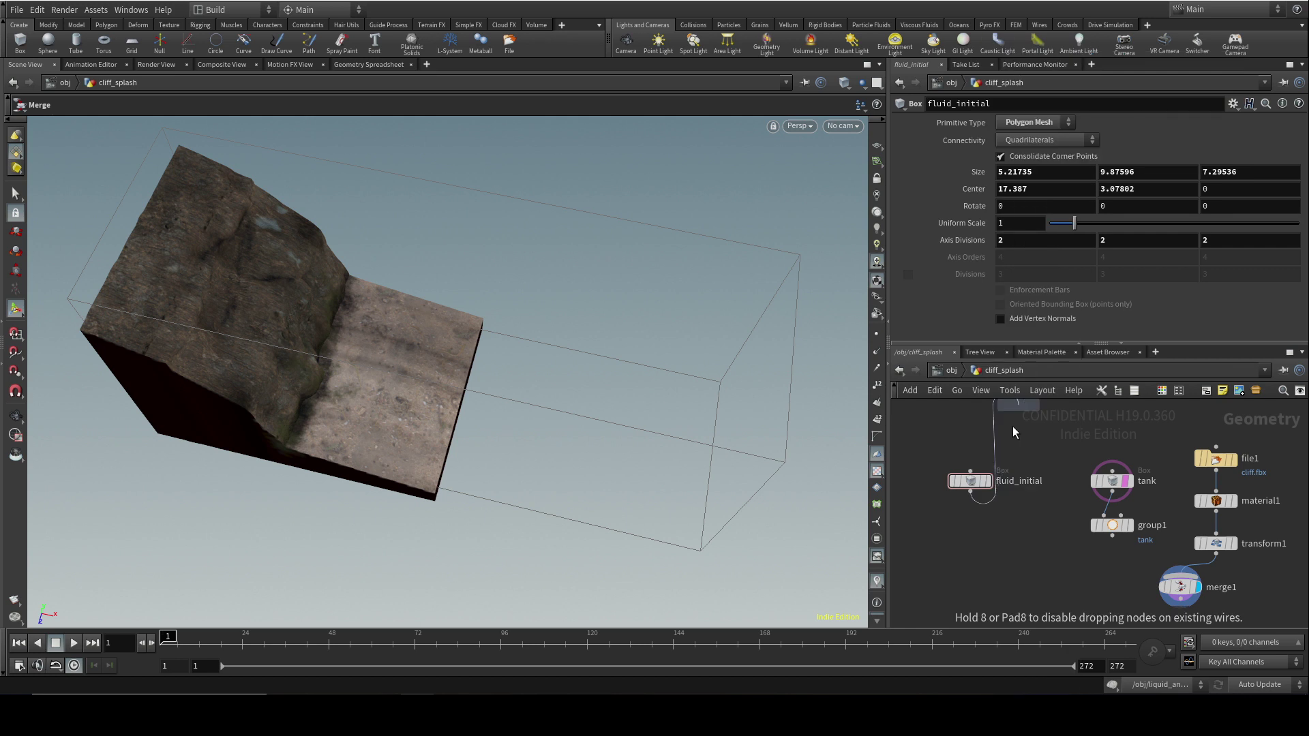
{"action": "left_click", "coordinate": [973, 533]}
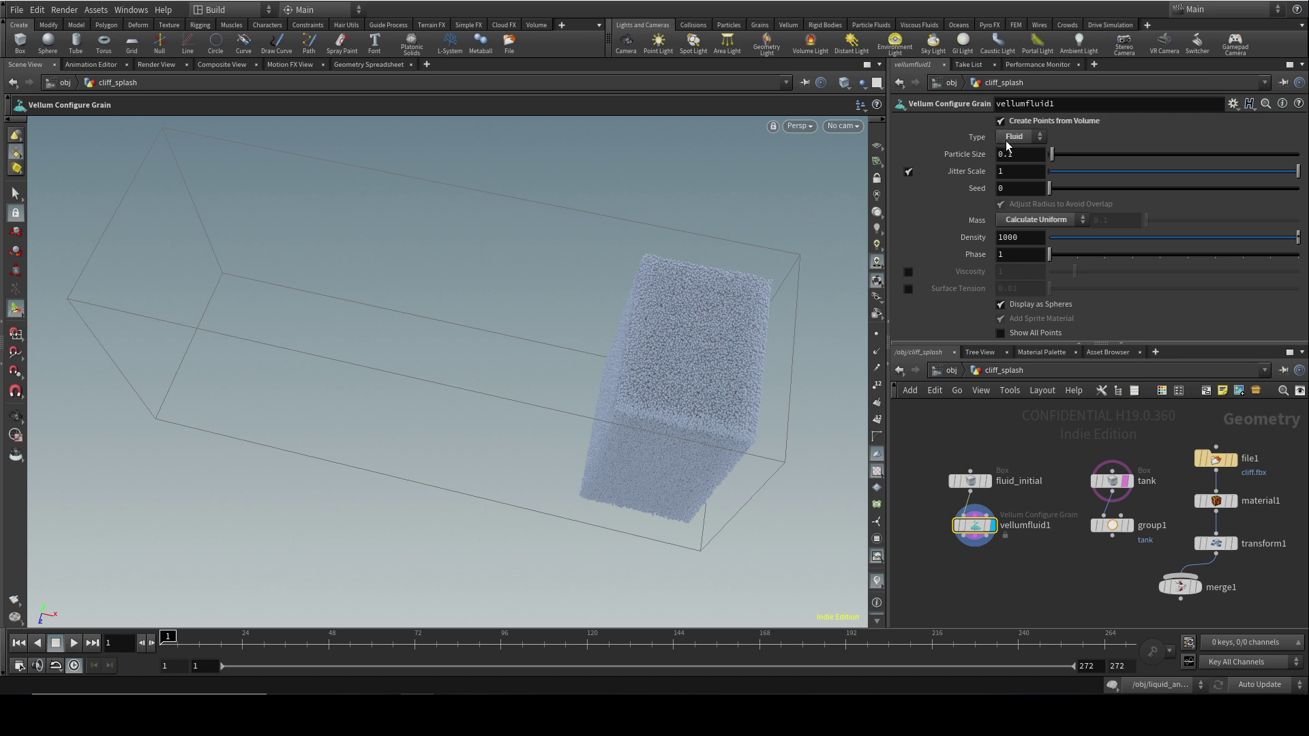
Set the fluid's Particle Size to 0.3.
{"action": "left_click", "coordinate": [1015, 155]}
{"action": "key", "text": "BackSpace"}
{"action": "type", "text": "3"}
{"action": "key", "text": "Return"}
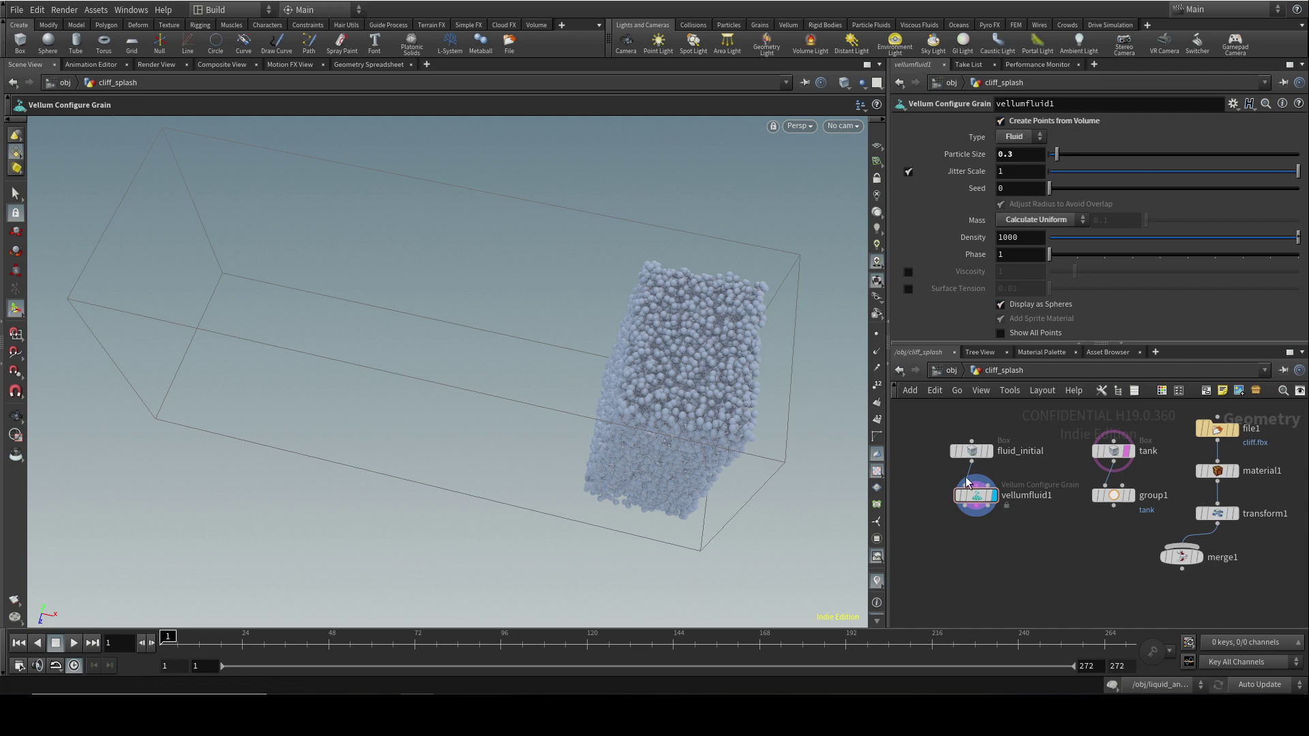
{"action": "mouse_move", "coordinate": [979, 464]}
Add a Vellum Solver below vellumfluid1.
{"action": "key", "text": "Tab"}
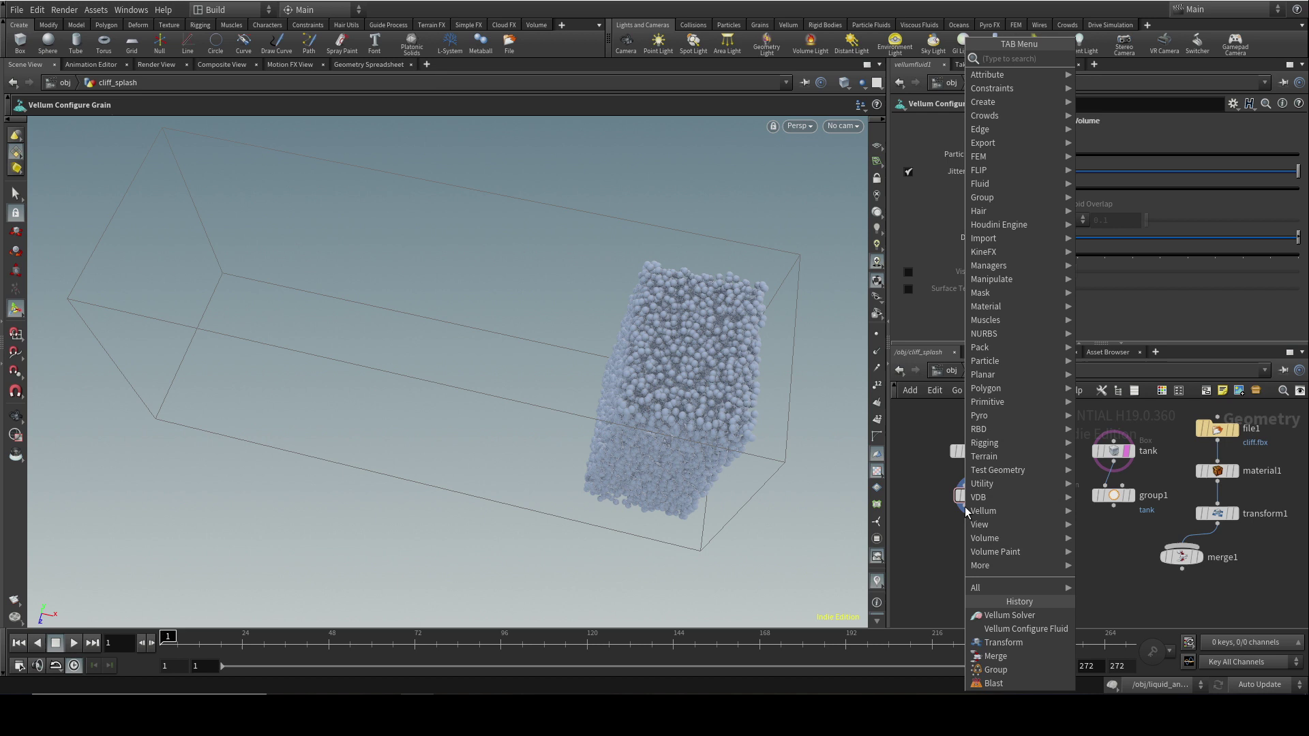
{"action": "type", "text": "vellum s"}
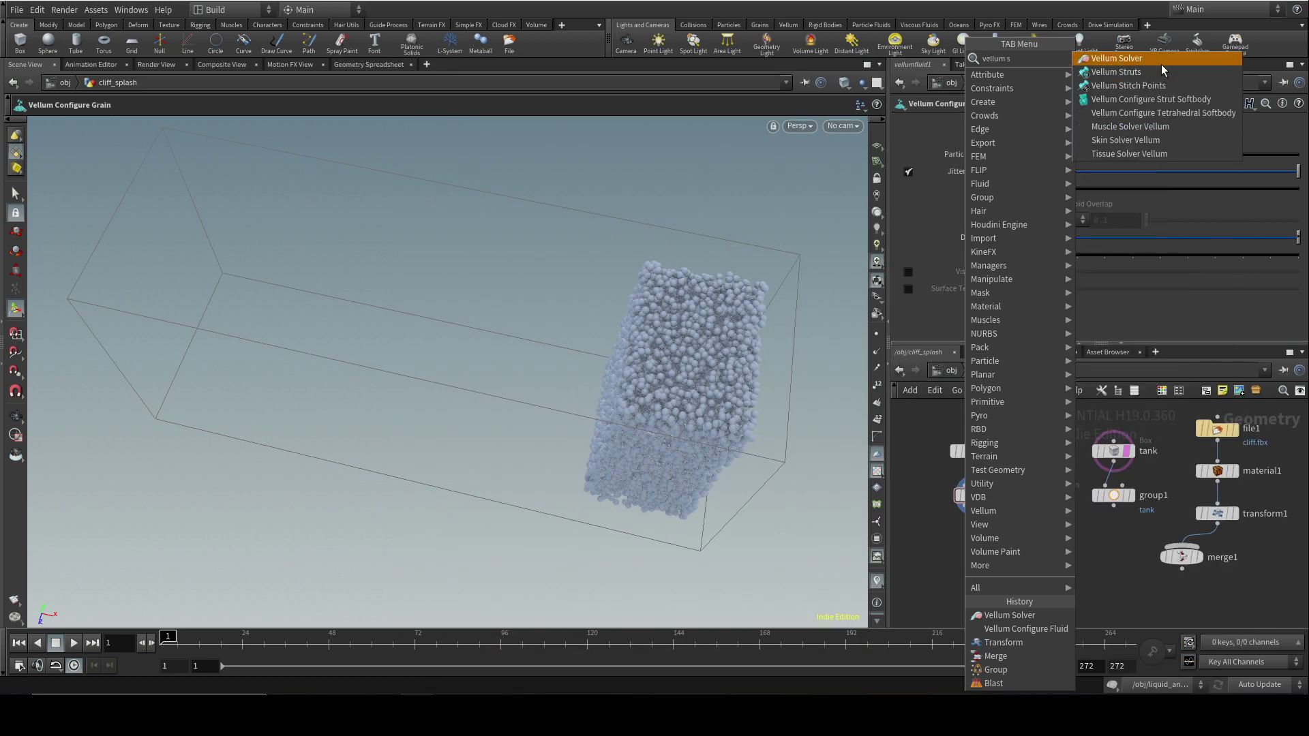
{"action": "left_click", "coordinate": [1159, 61]}
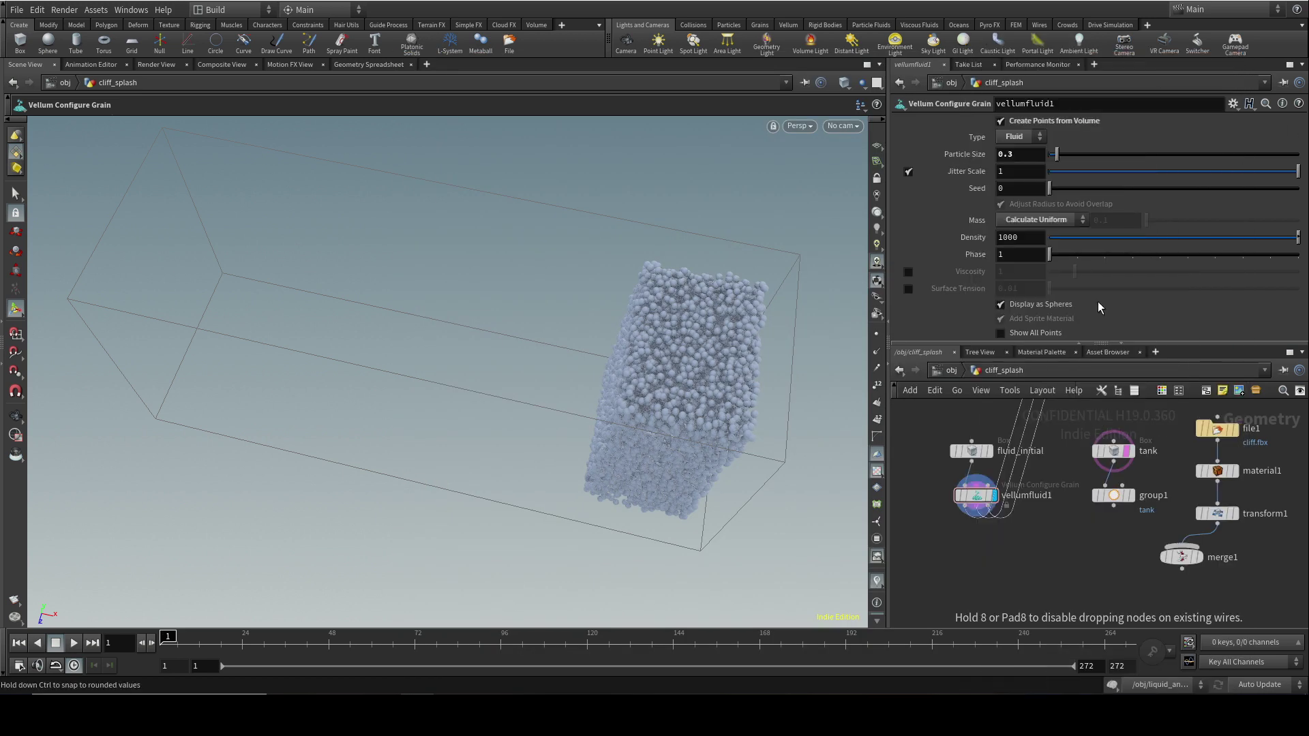
{"action": "left_click", "coordinate": [1019, 518]}
{"action": "scroll", "coordinate": [1034, 530], "scroll_direction": "up", "scroll_amount": 3}
{"action": "mouse_move", "coordinate": [1037, 532]}
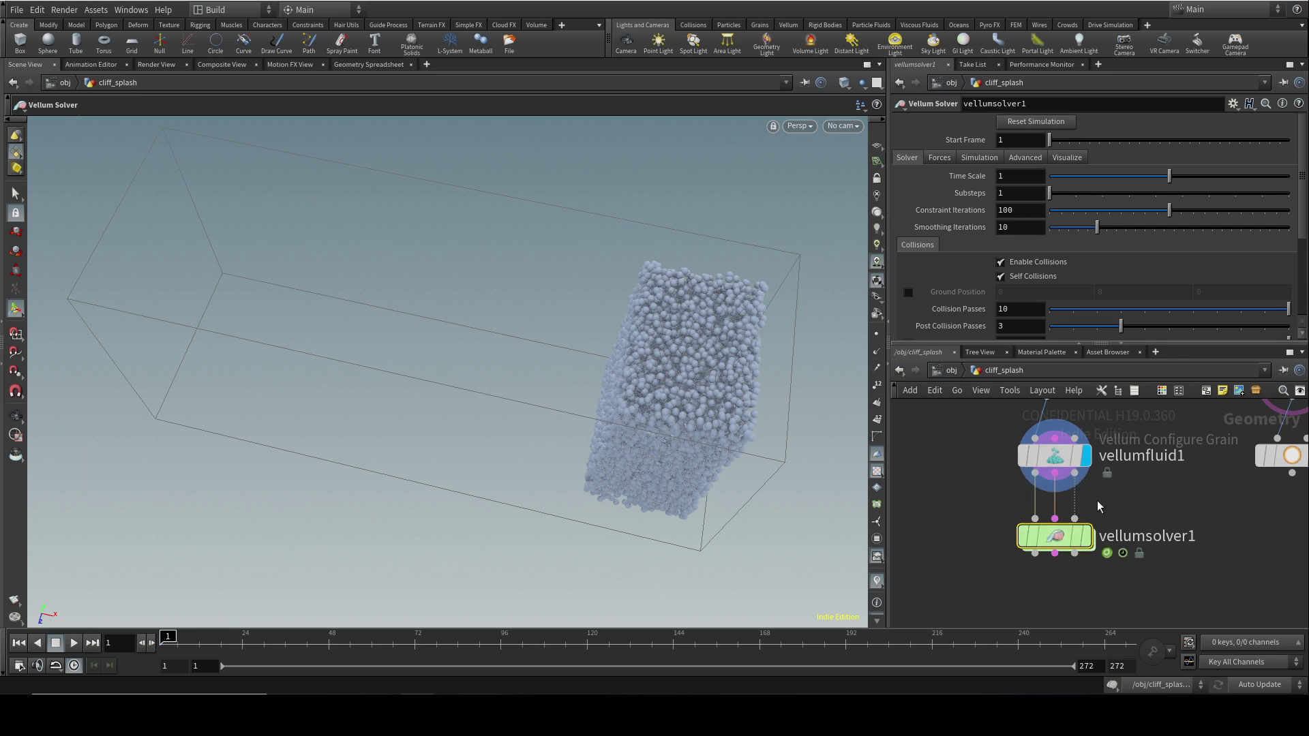
Rewire so group1 feeds merge1 and merge1 feeds the solver's Collision Geometry input.
{"action": "key", "text": "y"}
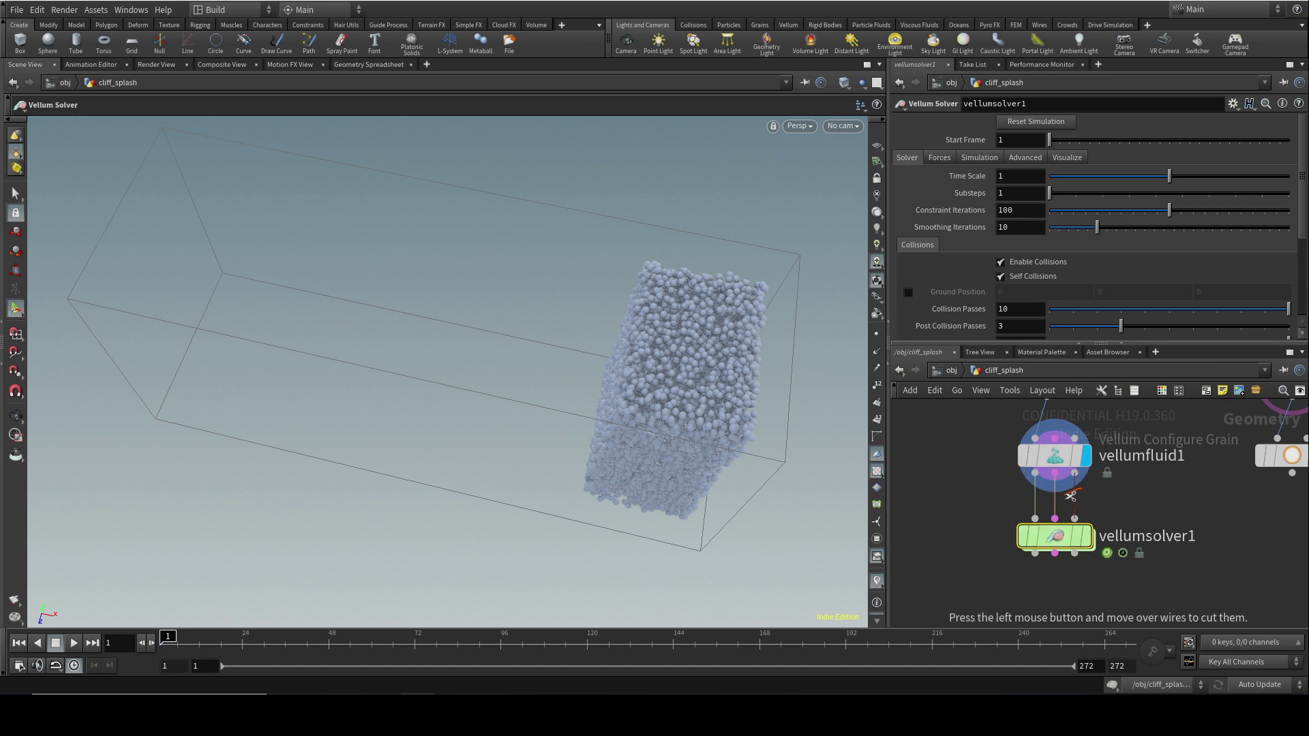
{"action": "left_click_drag", "start_coordinate": [1070, 496], "coordinate": [1084, 508]}
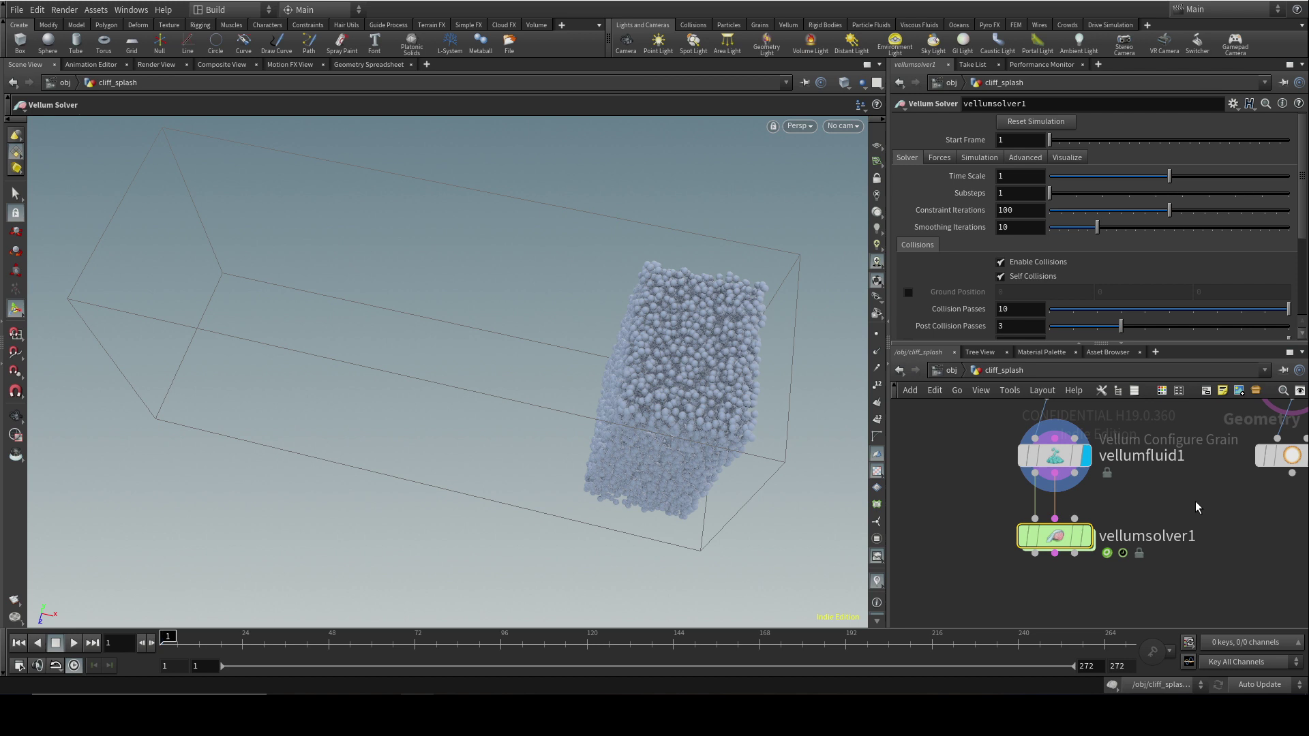
{"action": "key", "text": "h"}
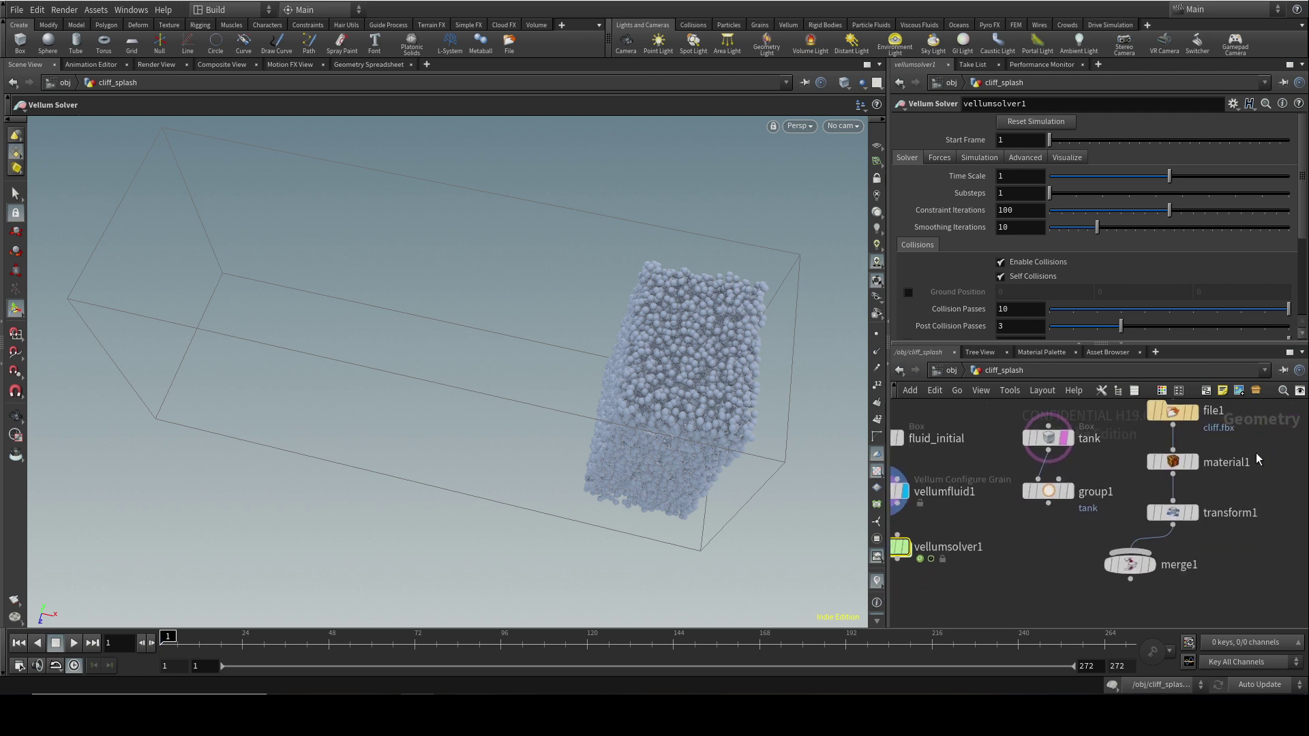
{"action": "mouse_move", "coordinate": [1150, 572]}
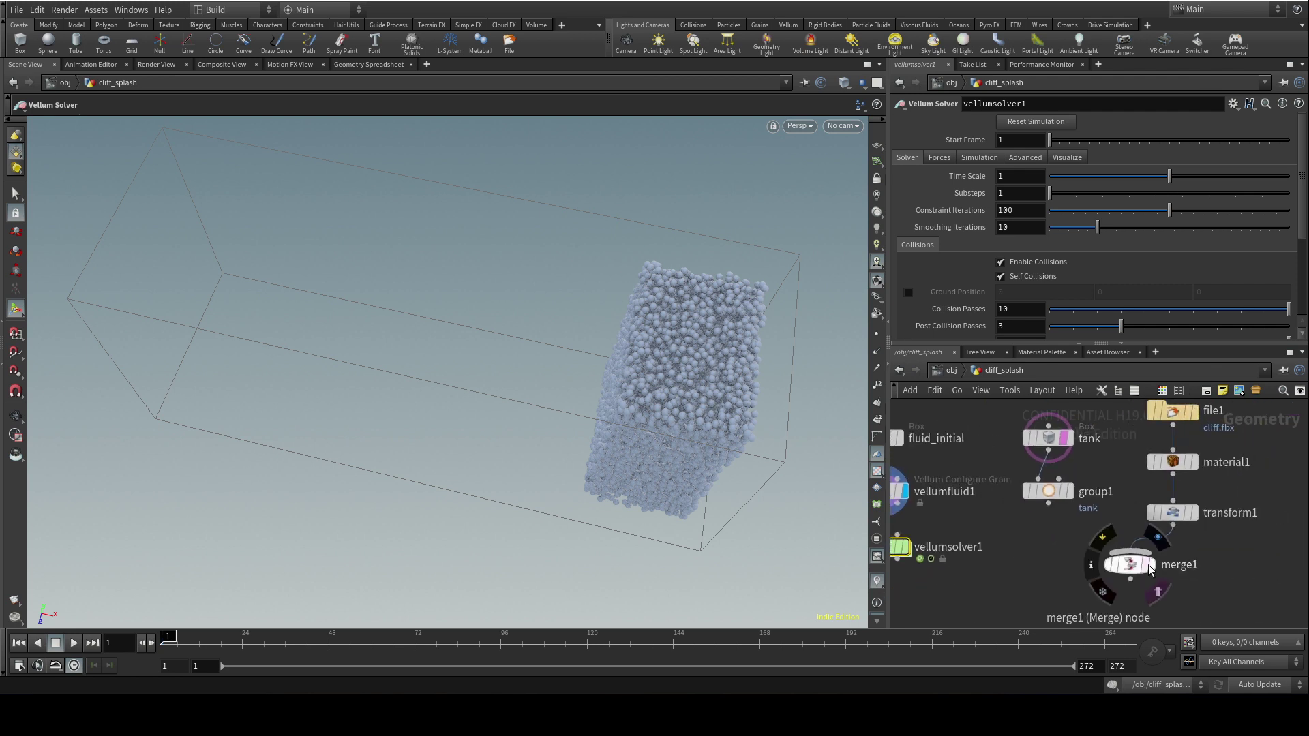
{"action": "left_click_drag", "start_coordinate": [1049, 502], "coordinate": [919, 524]}
{"action": "middle_click_drag", "start_coordinate": [920, 565], "coordinate": [1059, 568]}
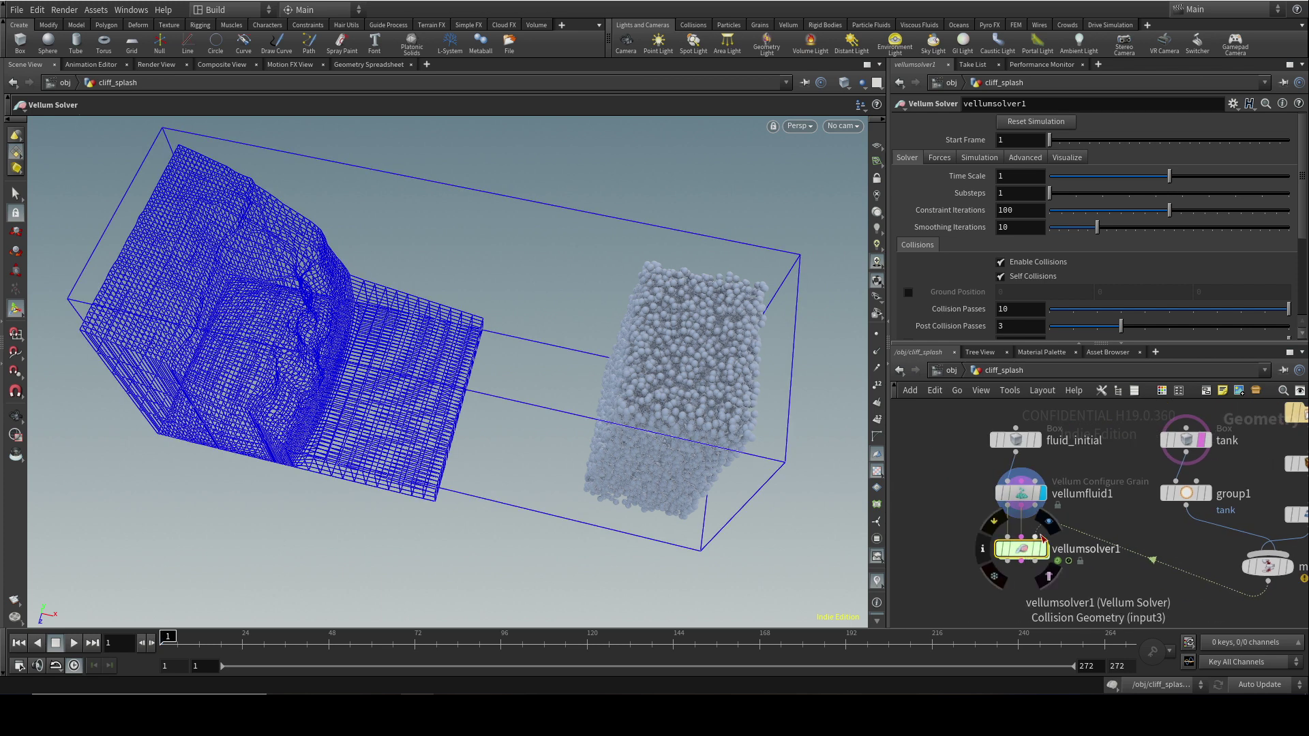
{"action": "scroll", "coordinate": [1190, 542], "scroll_direction": "down", "scroll_amount": 2}
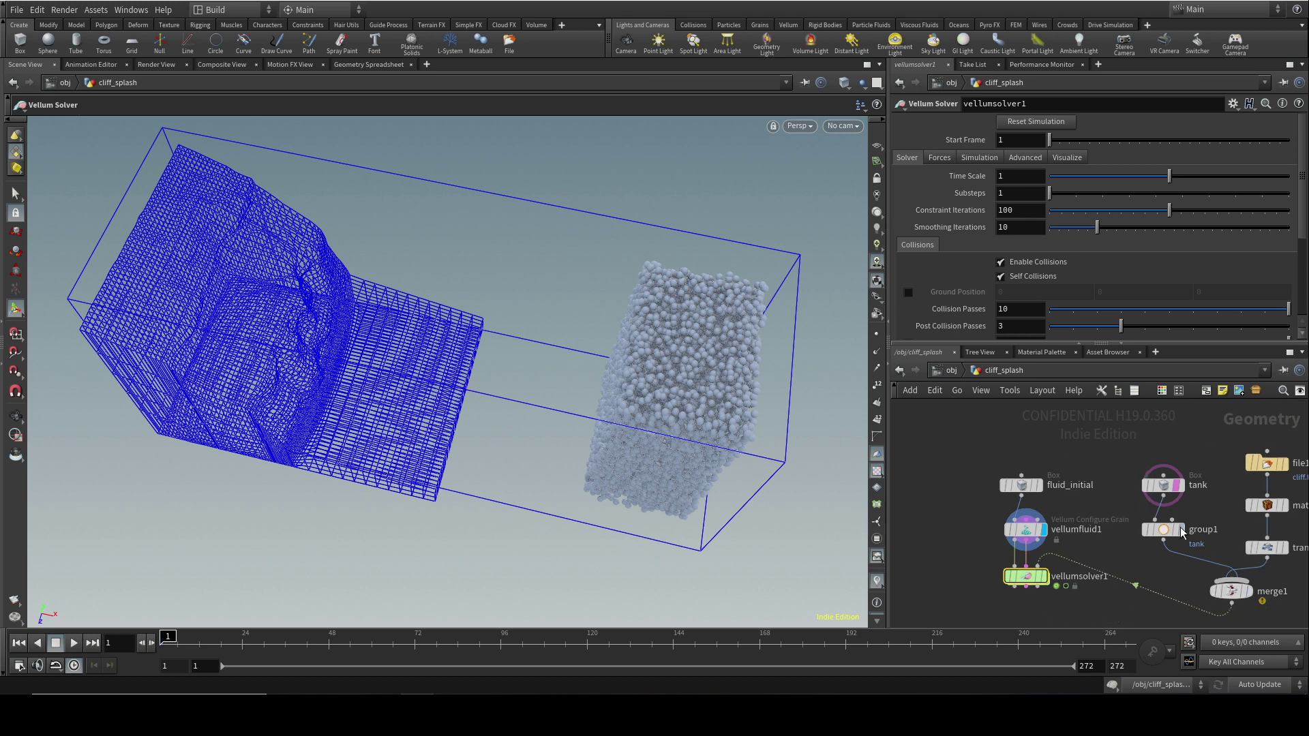
{"action": "middle_click_drag", "start_coordinate": [1043, 600], "coordinate": [1059, 534]}
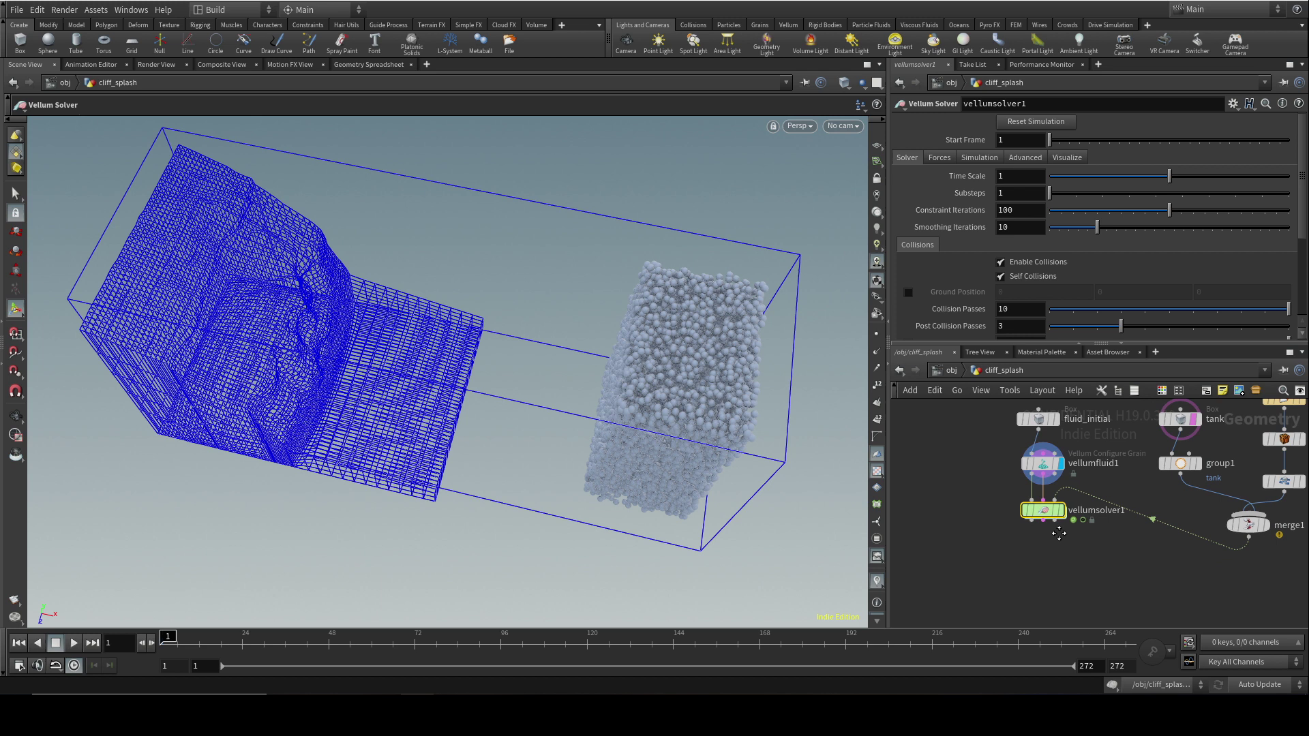
{"action": "scroll", "coordinate": [1039, 557], "scroll_direction": "up", "scroll_amount": 1}
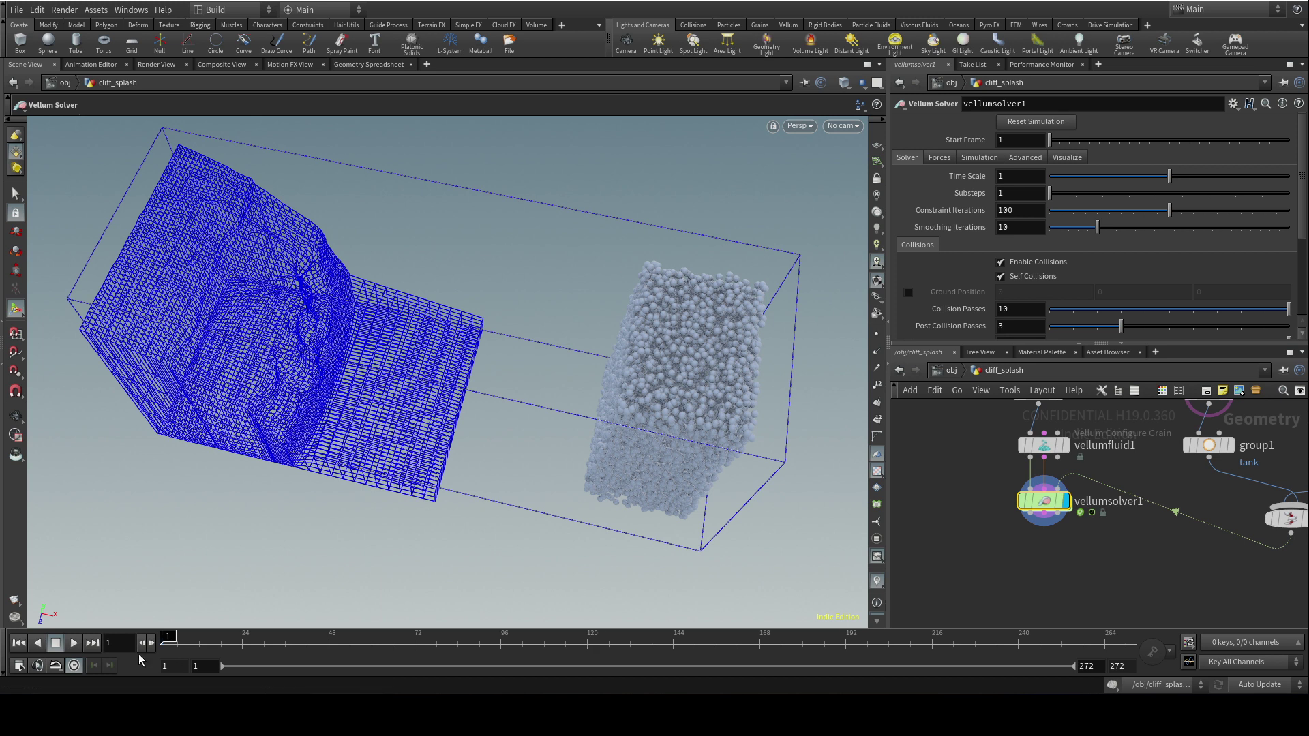
Play the cliff splash simulation, then stop it back at frame 1.
{"action": "left_click", "coordinate": [77, 645]}
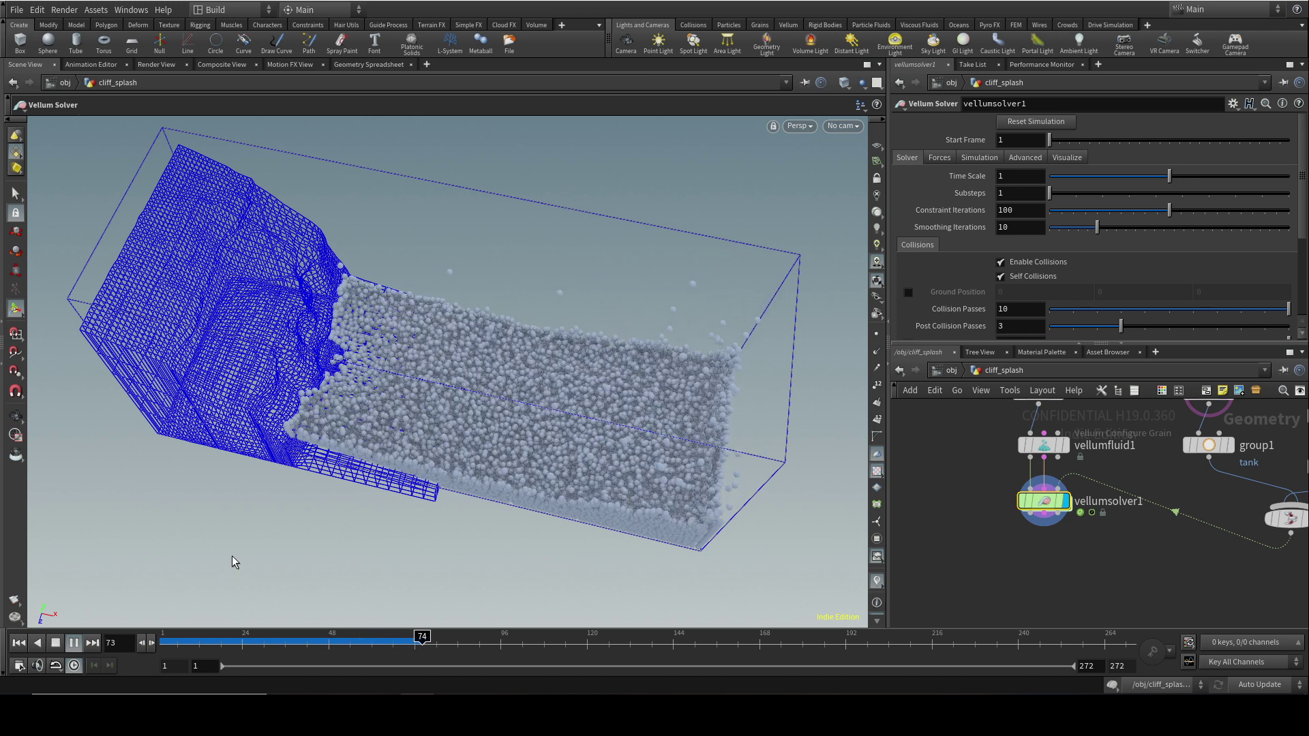
{"action": "left_click", "coordinate": [57, 644]}
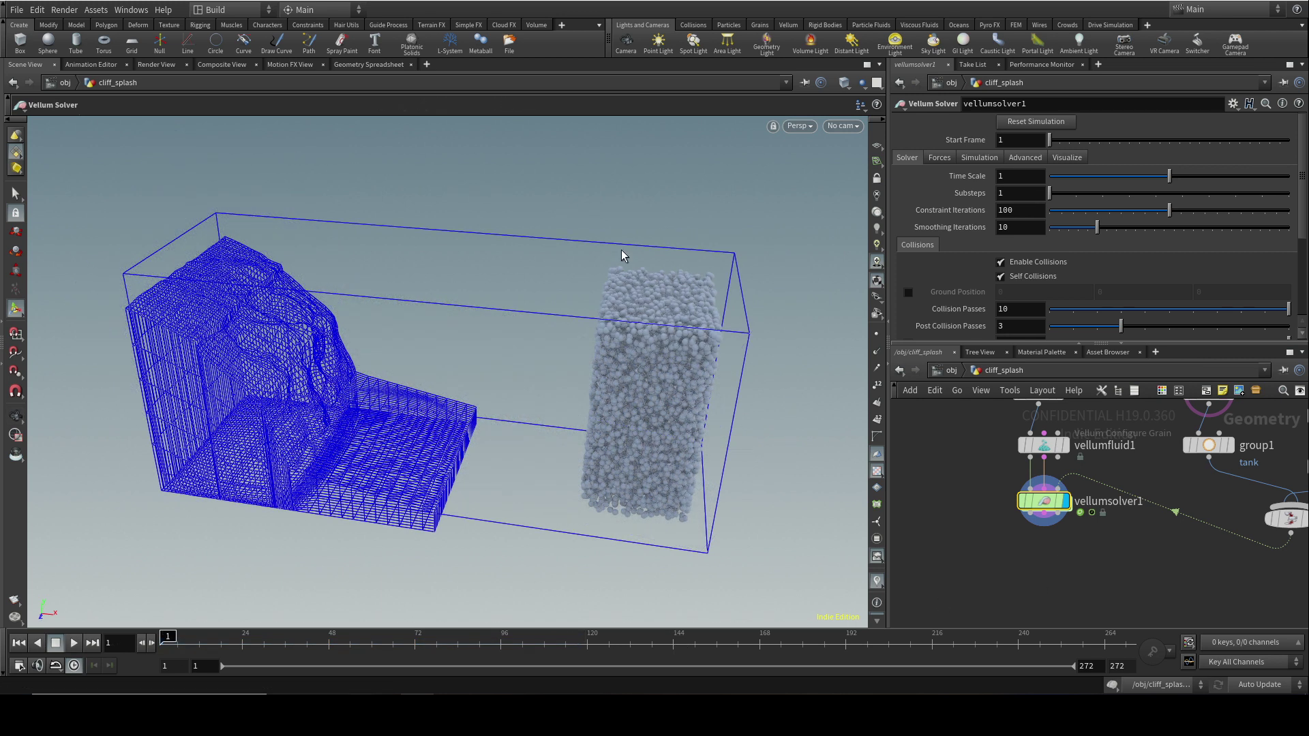
{"action": "middle_click_drag", "start_coordinate": [972, 476], "coordinate": [981, 528]}
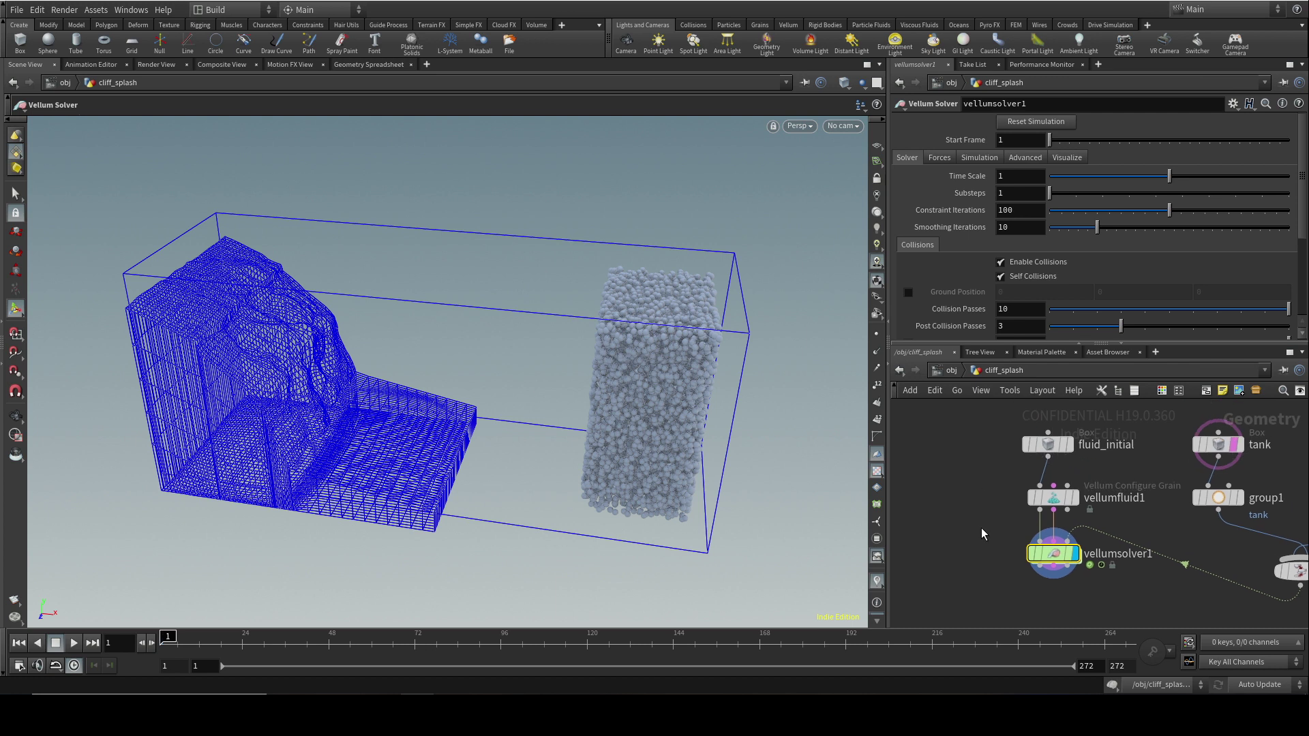
{"action": "scroll", "coordinate": [981, 528], "scroll_direction": "down", "scroll_amount": 1}
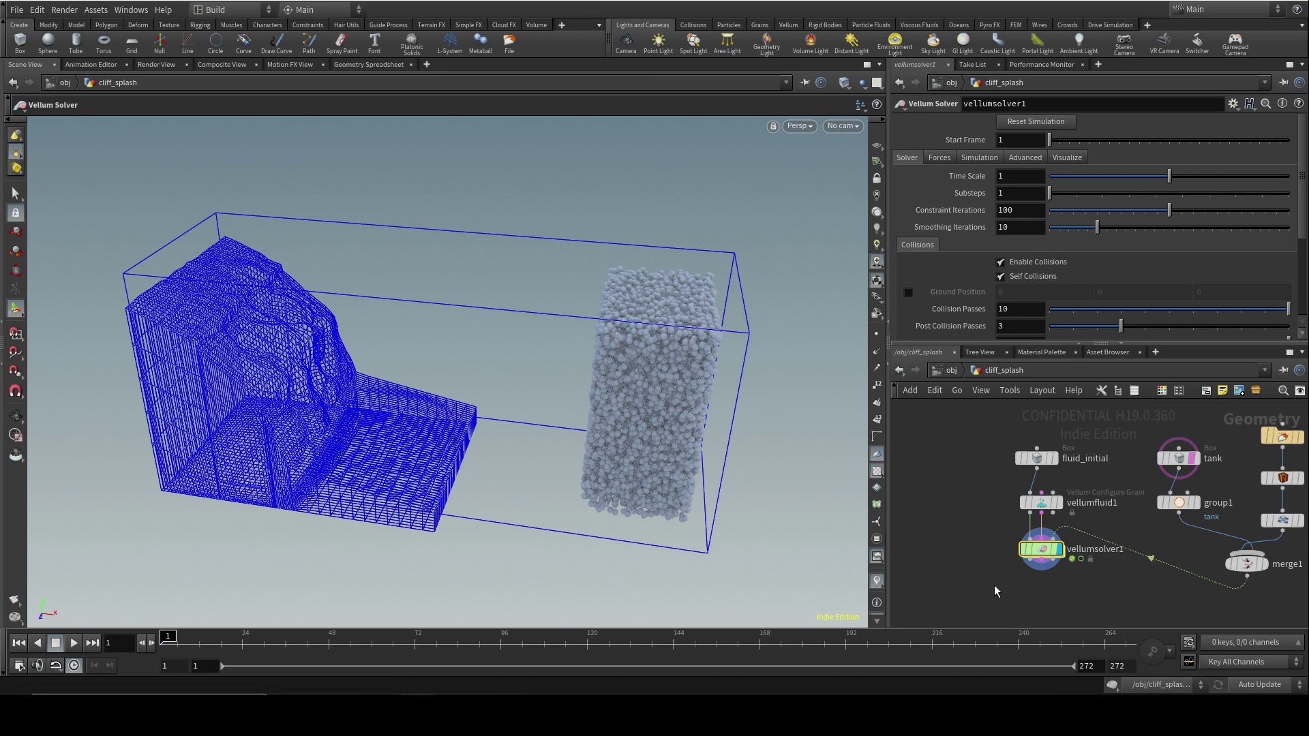
Inside vellumsolver1's forces network, add a POP Axis Force above FORCE.
{"action": "double_click", "coordinate": [1057, 545]}
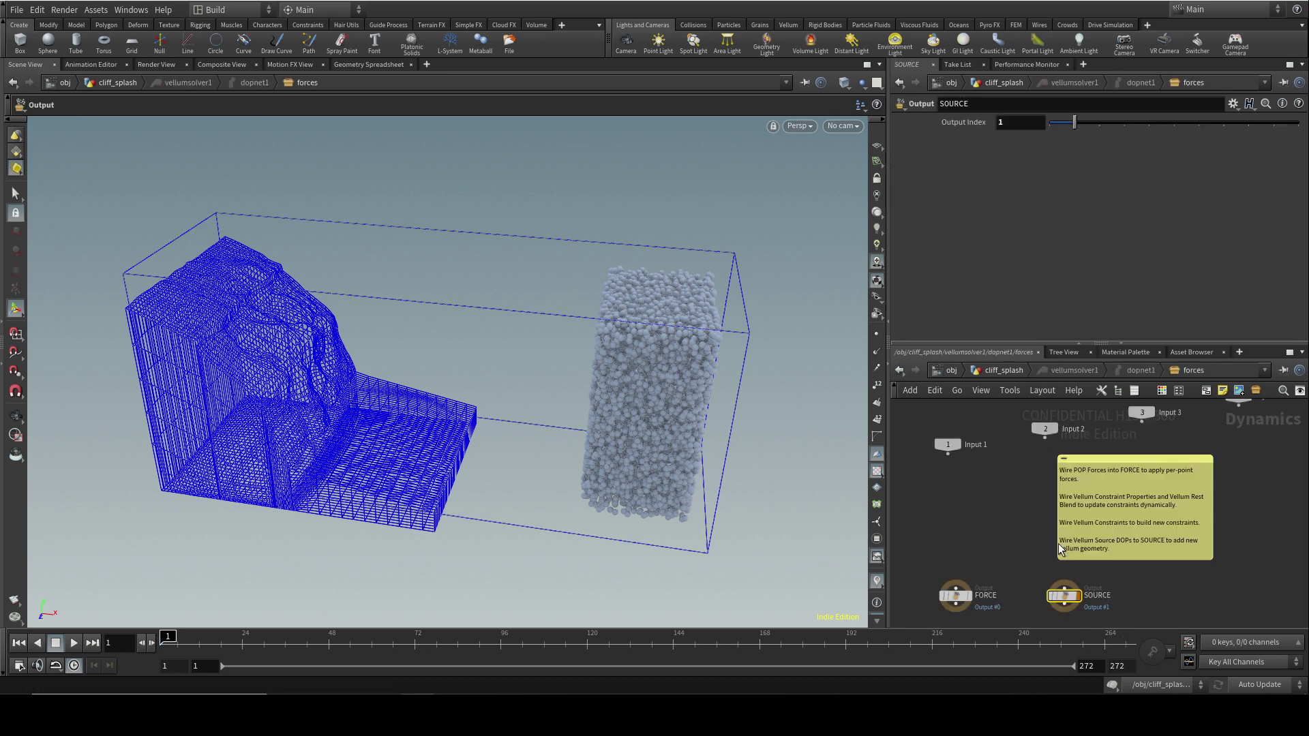
{"action": "middle_click_drag", "start_coordinate": [1016, 600], "coordinate": [1069, 513]}
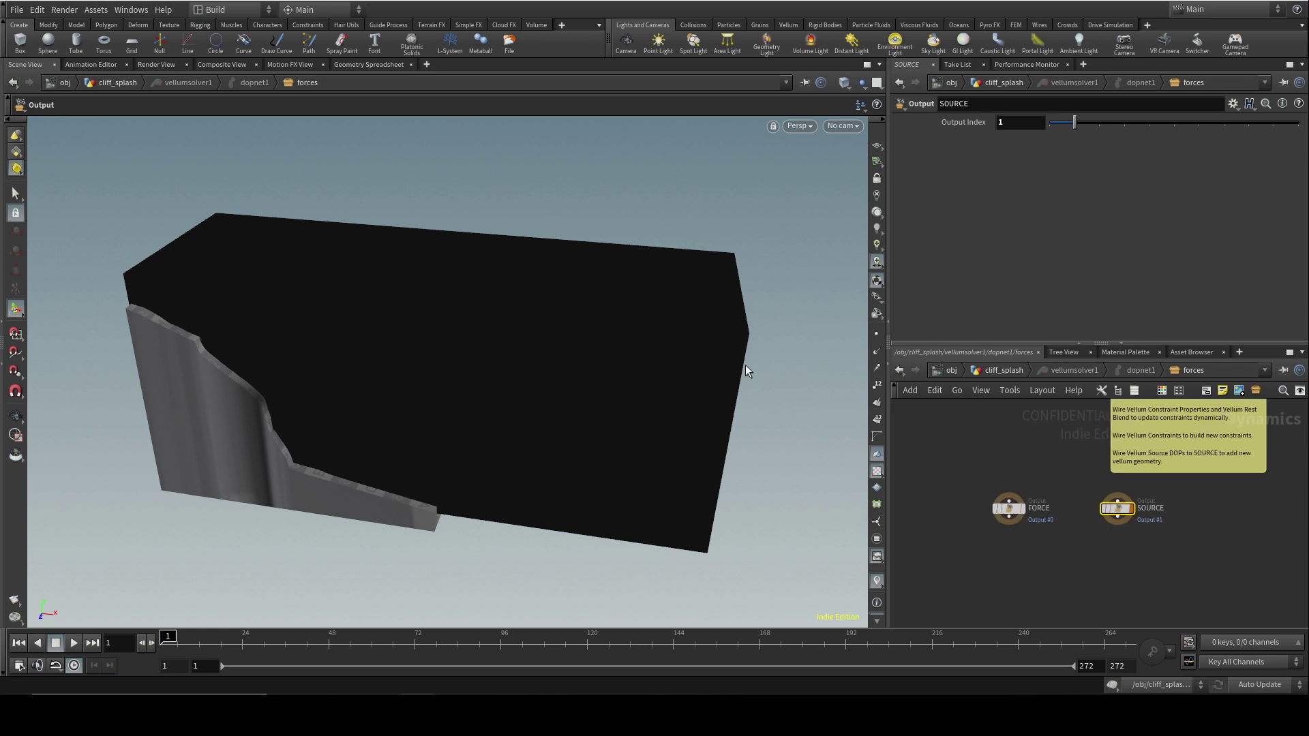
{"action": "key", "text": "w"}
{"action": "scroll", "coordinate": [1111, 570], "scroll_direction": "up", "scroll_amount": 2}
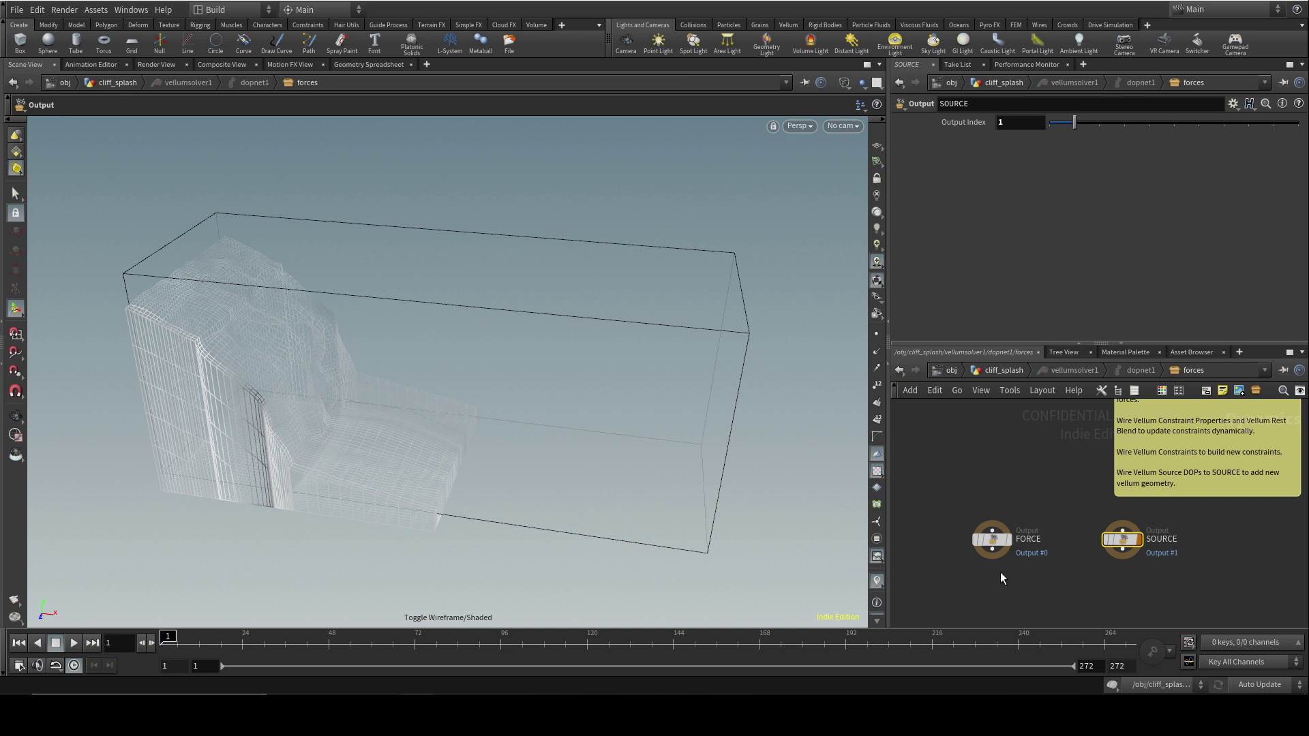
{"action": "key", "text": "Tab"}
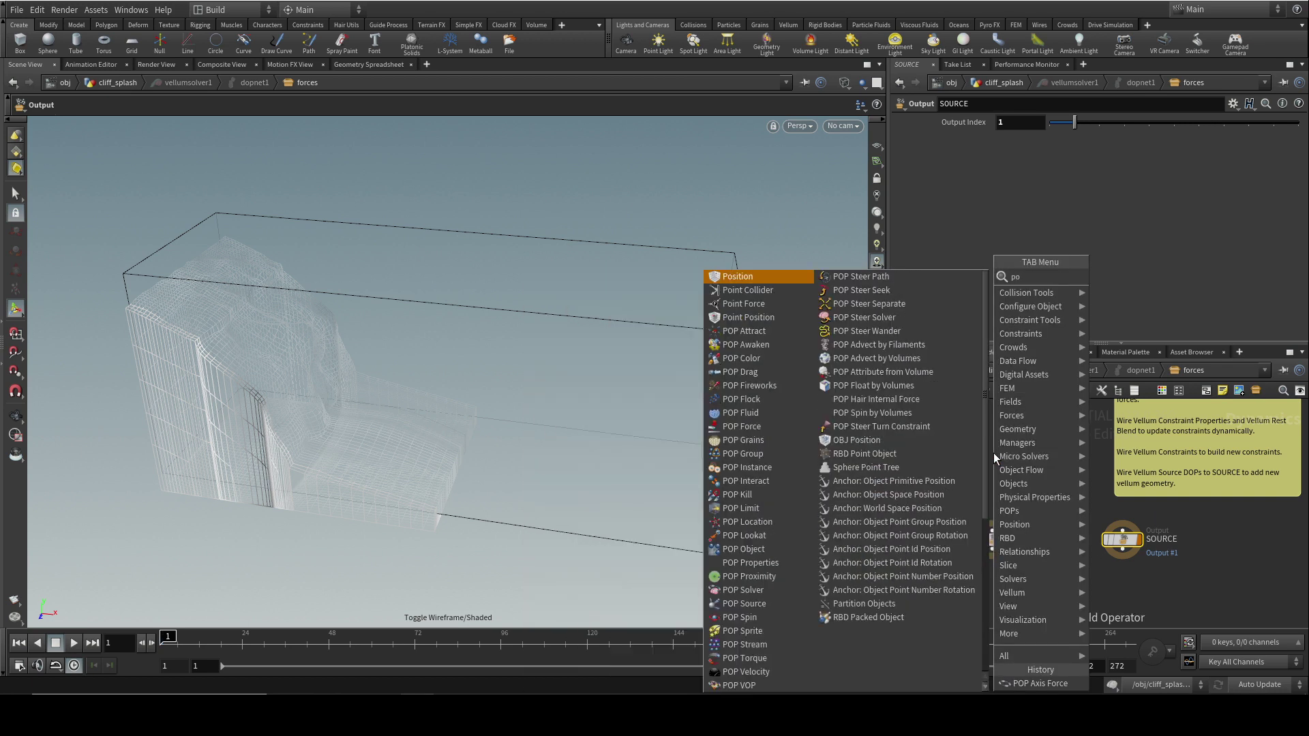
{"action": "type", "text": "popl"}
{"action": "key", "text": "Escape"}
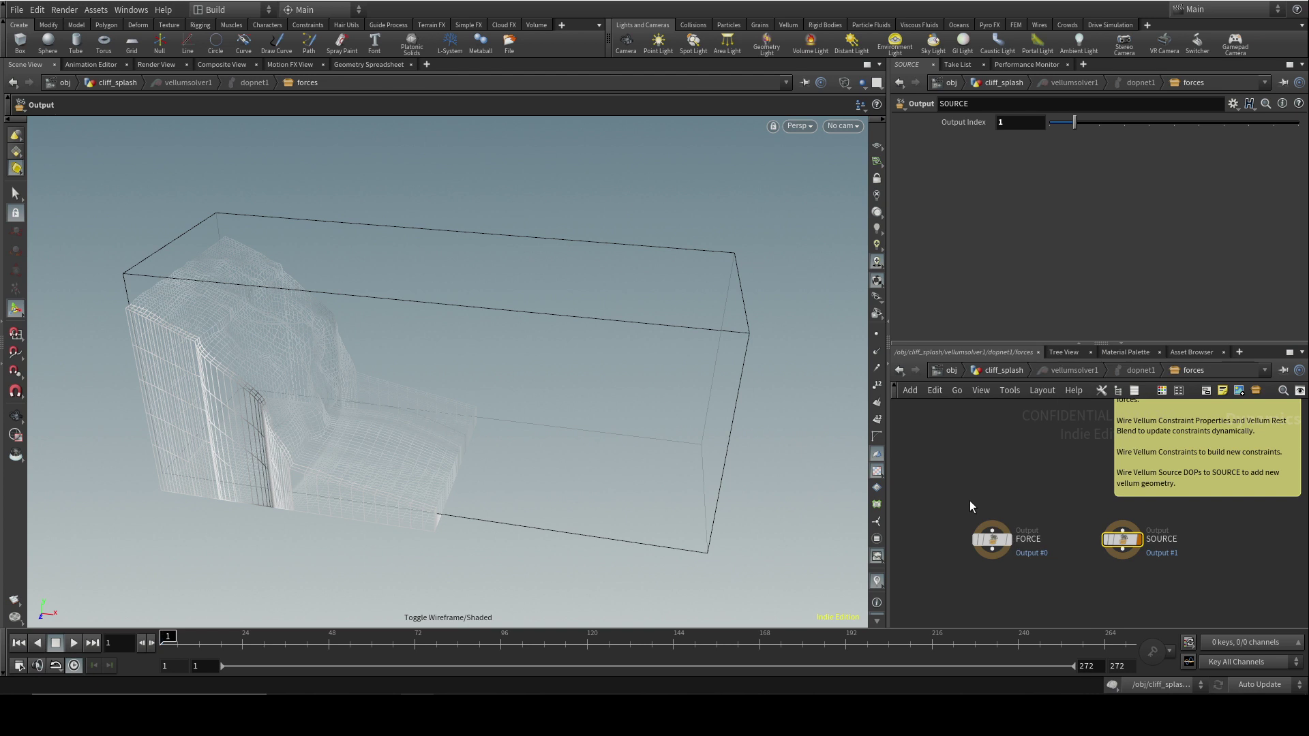
{"action": "key", "text": "Tab"}
{"action": "type", "text": "pop a"}
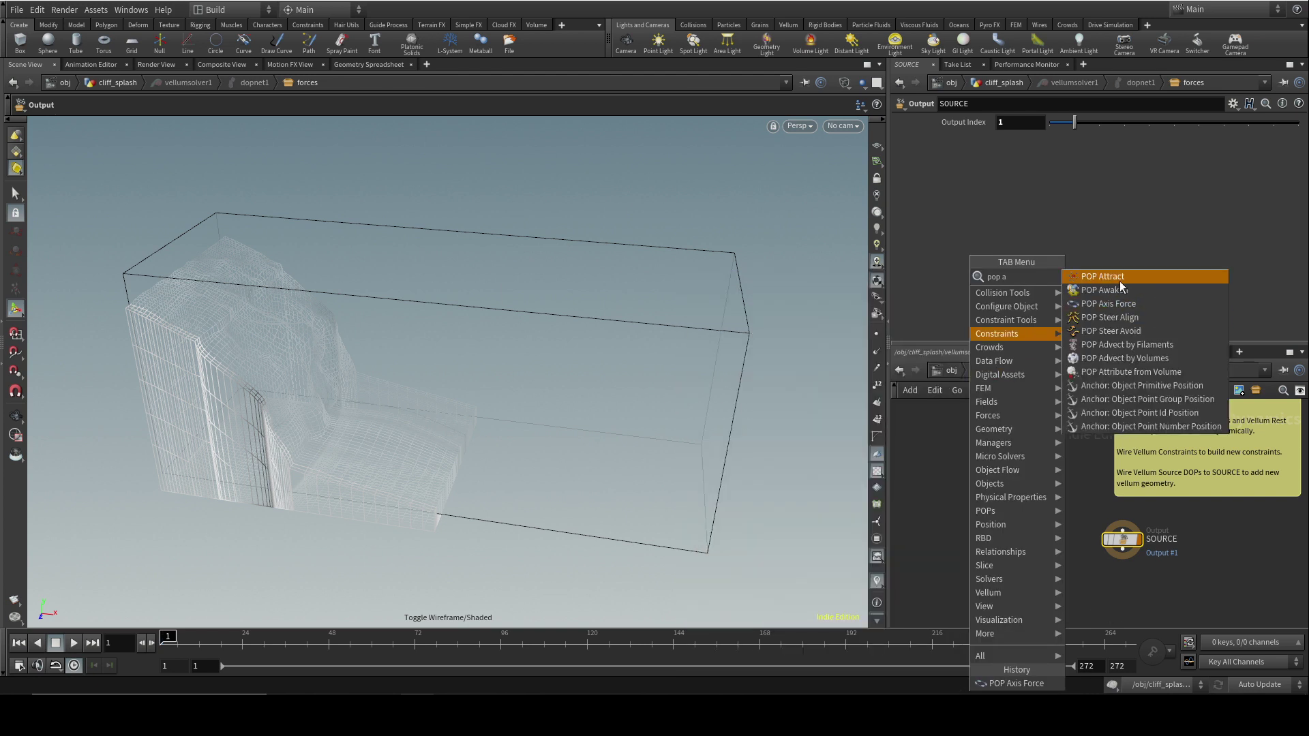
{"action": "left_click", "coordinate": [1110, 304]}
{"action": "left_click", "coordinate": [992, 477]}
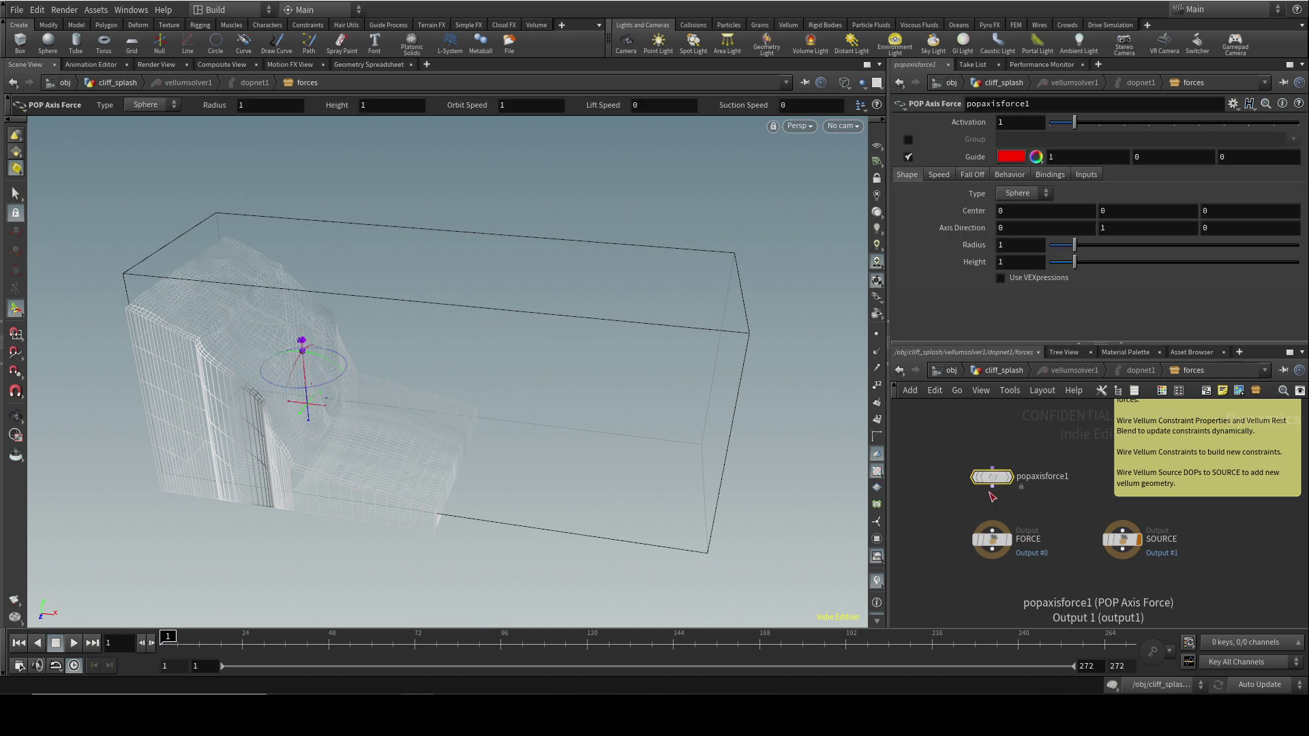
Wire the POP Axis Force into FORCE and shift its centre right along X.
{"action": "left_click", "coordinate": [992, 487]}
{"action": "left_click", "coordinate": [993, 537]}
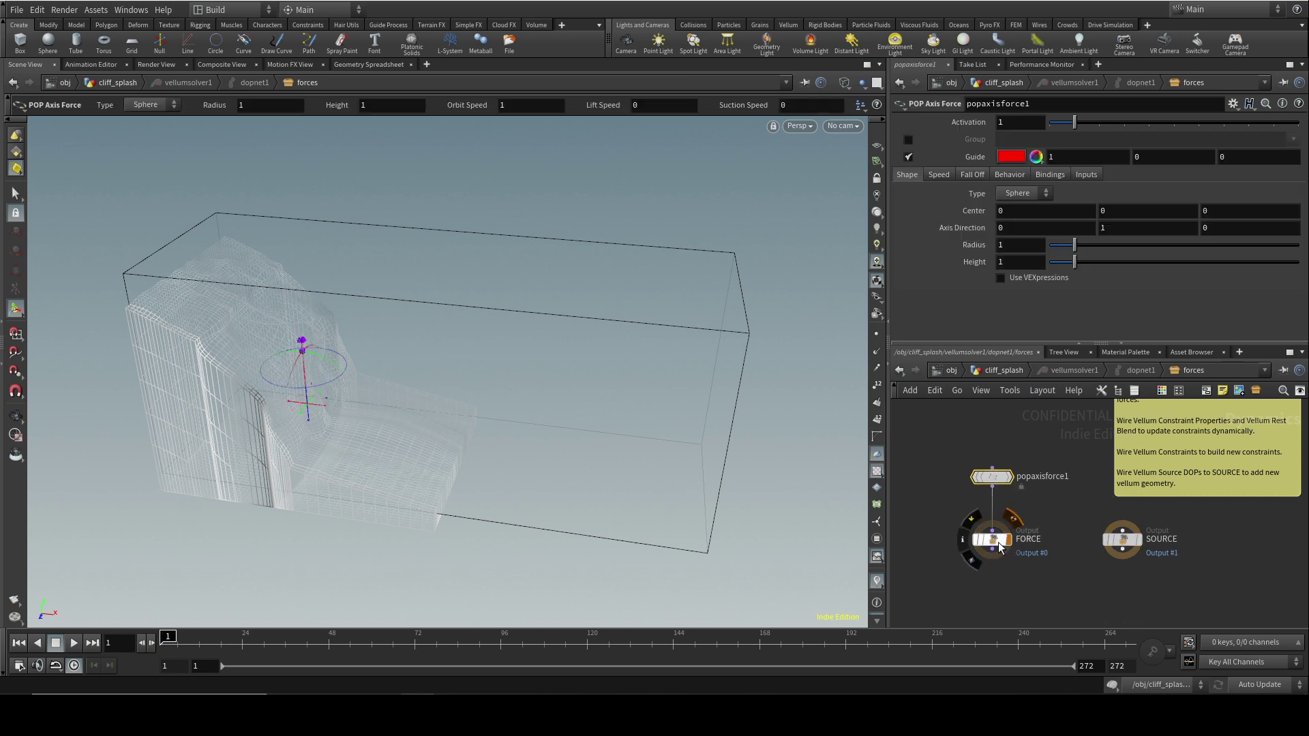
{"action": "left_click", "coordinate": [993, 540]}
{"action": "left_click", "coordinate": [992, 477]}
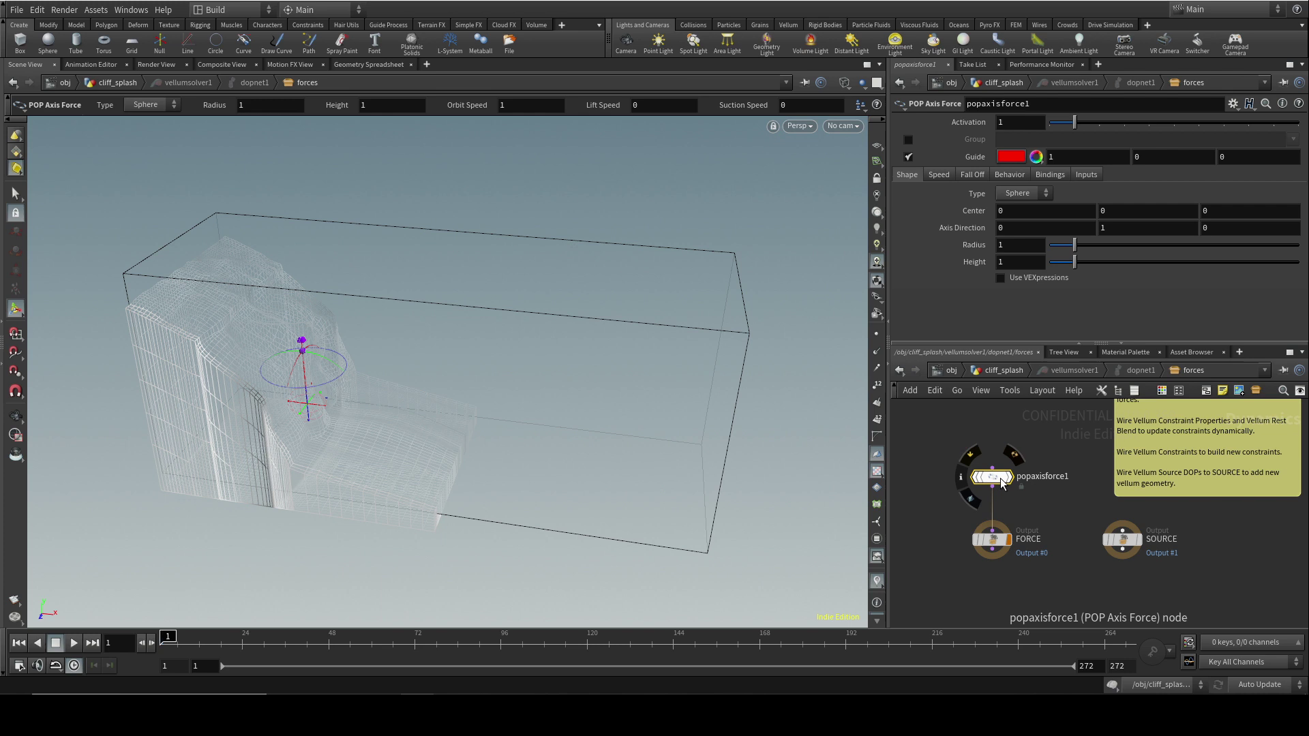
{"action": "left_click_drag", "start_coordinate": [325, 407], "coordinate": [605, 442]}
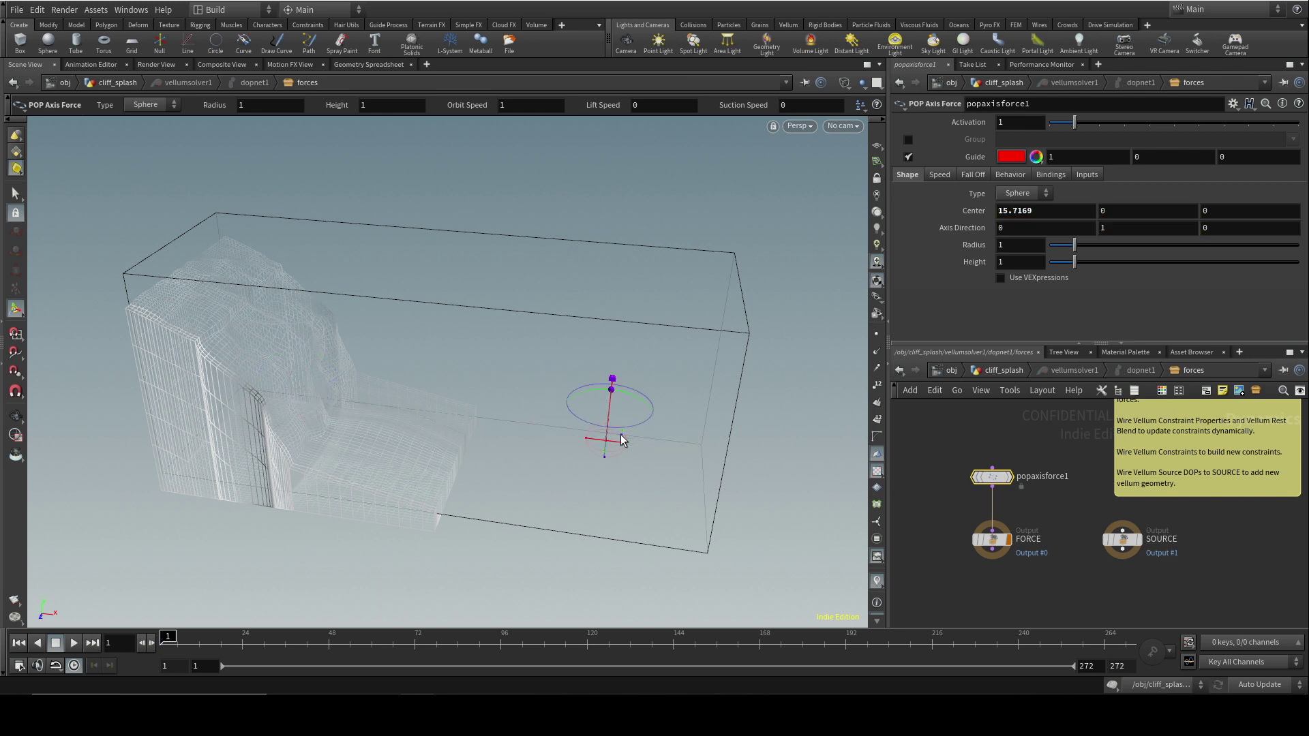
Give the axis force radius 3, height 3 and lift speed 5.
{"action": "left_click", "coordinate": [1015, 247]}
{"action": "type", "text": "3"}
{"action": "key", "text": "Tab"}
{"action": "type", "text": "3"}
{"action": "key", "text": "Return"}
{"action": "left_click", "coordinate": [941, 176]}
{"action": "left_click", "coordinate": [1007, 210]}
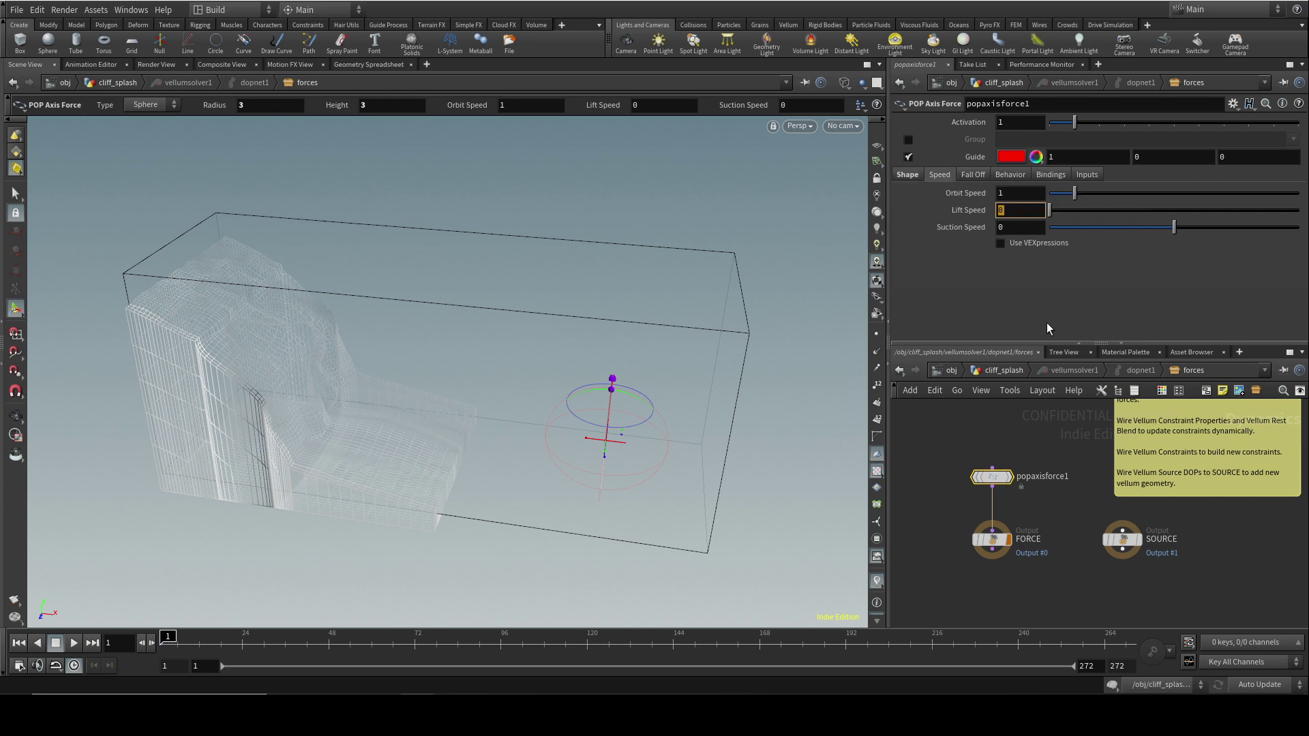
{"action": "type", "text": "5"}
{"action": "key", "text": "Return"}
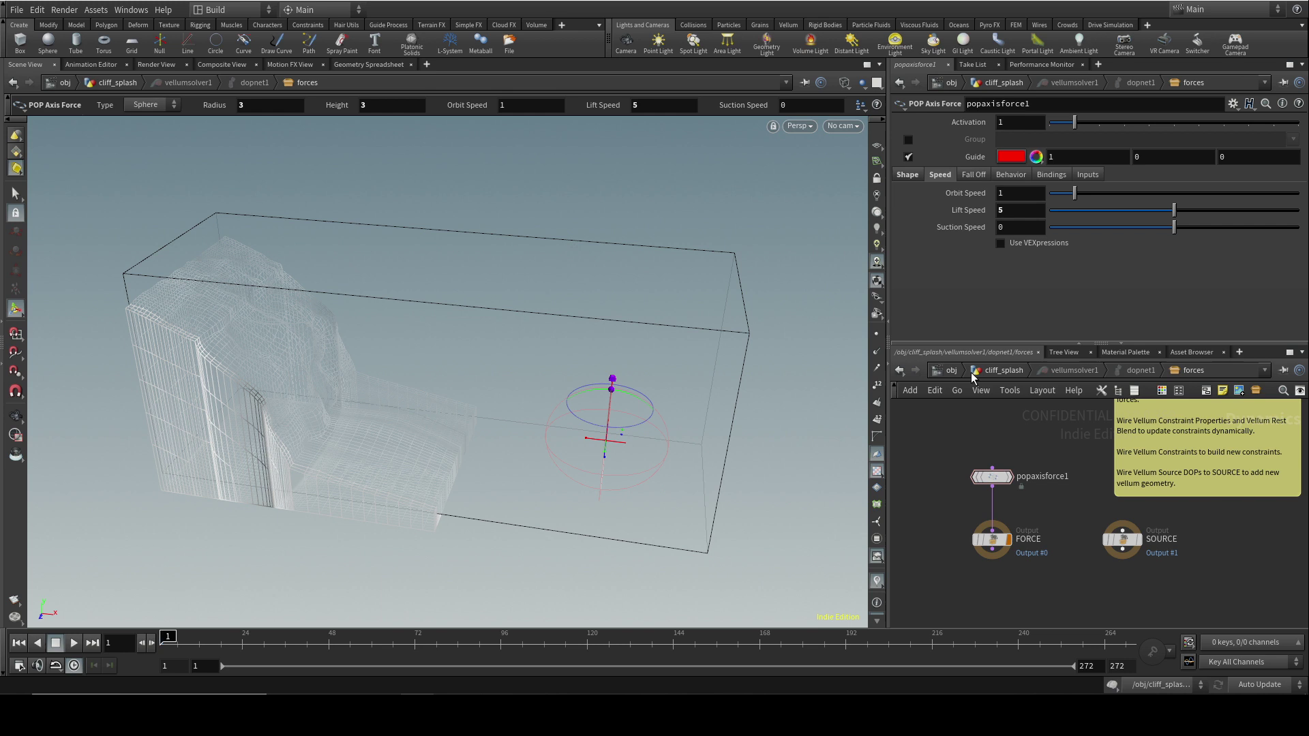
{"action": "left_click", "coordinate": [1013, 373]}
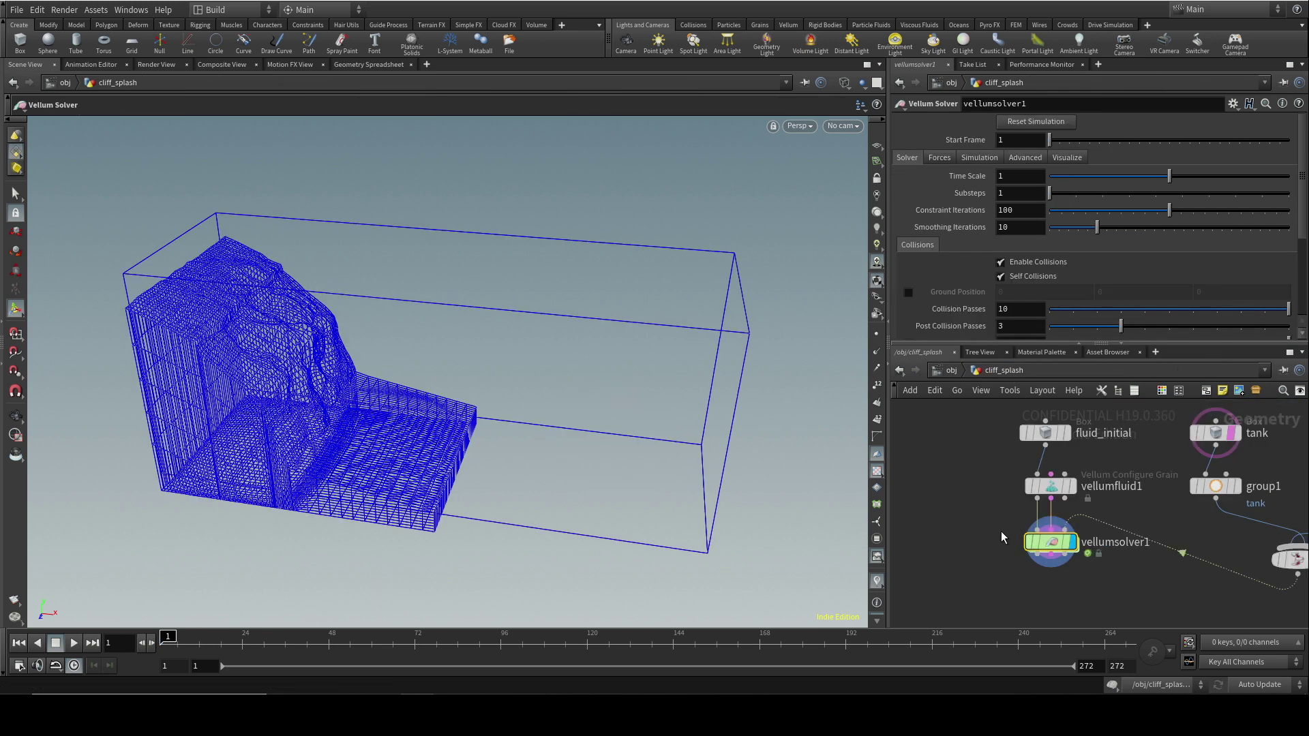
Return to shaded display and play the cliff splash to watch the lift force.
{"action": "key", "text": "w"}
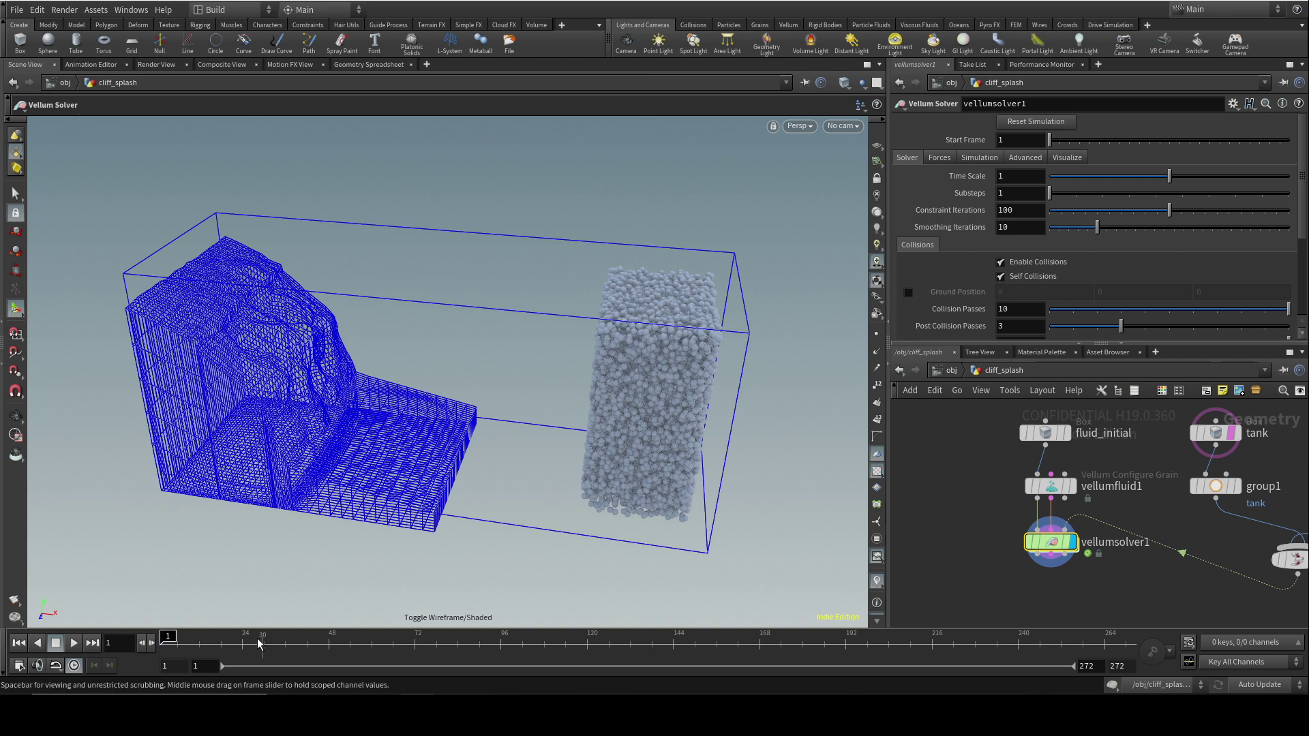
{"action": "left_click", "coordinate": [74, 642]}
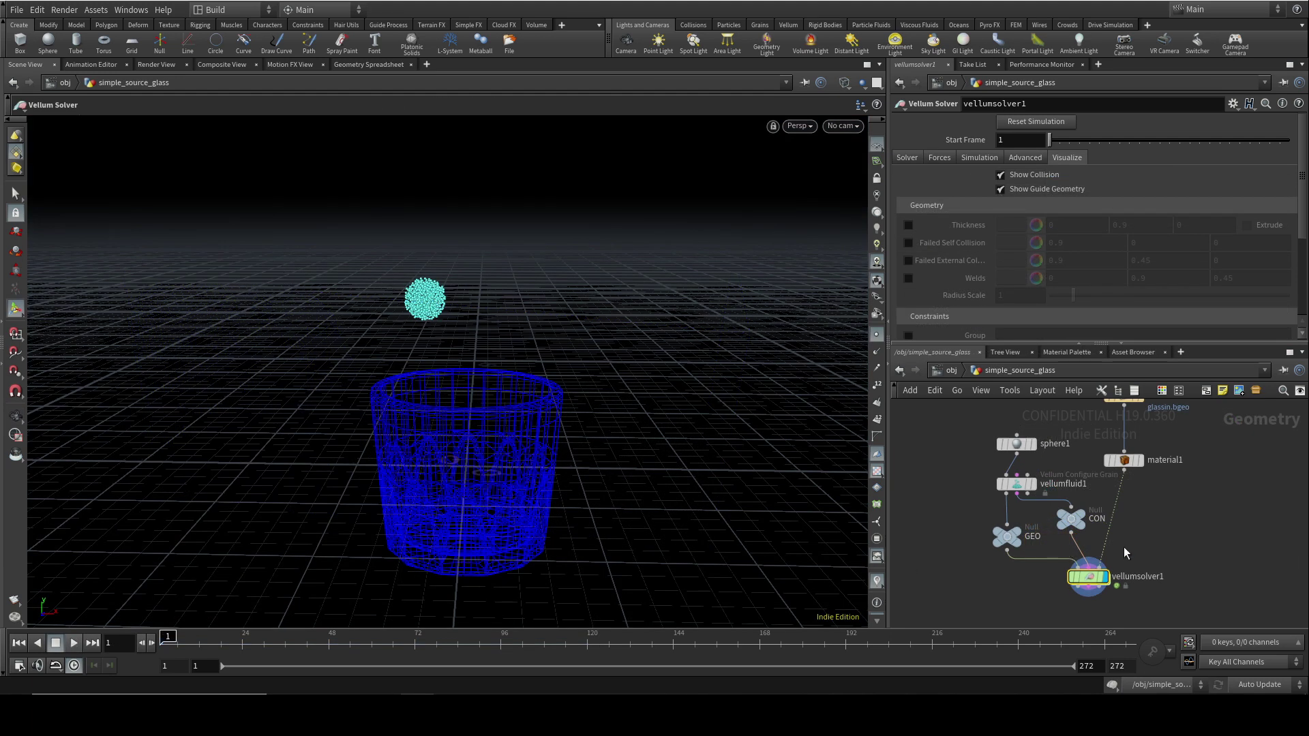
Inside the glass solver's forces network, add a Vellum Source wired into SOURCE.
{"action": "double_click", "coordinate": [1089, 577]}
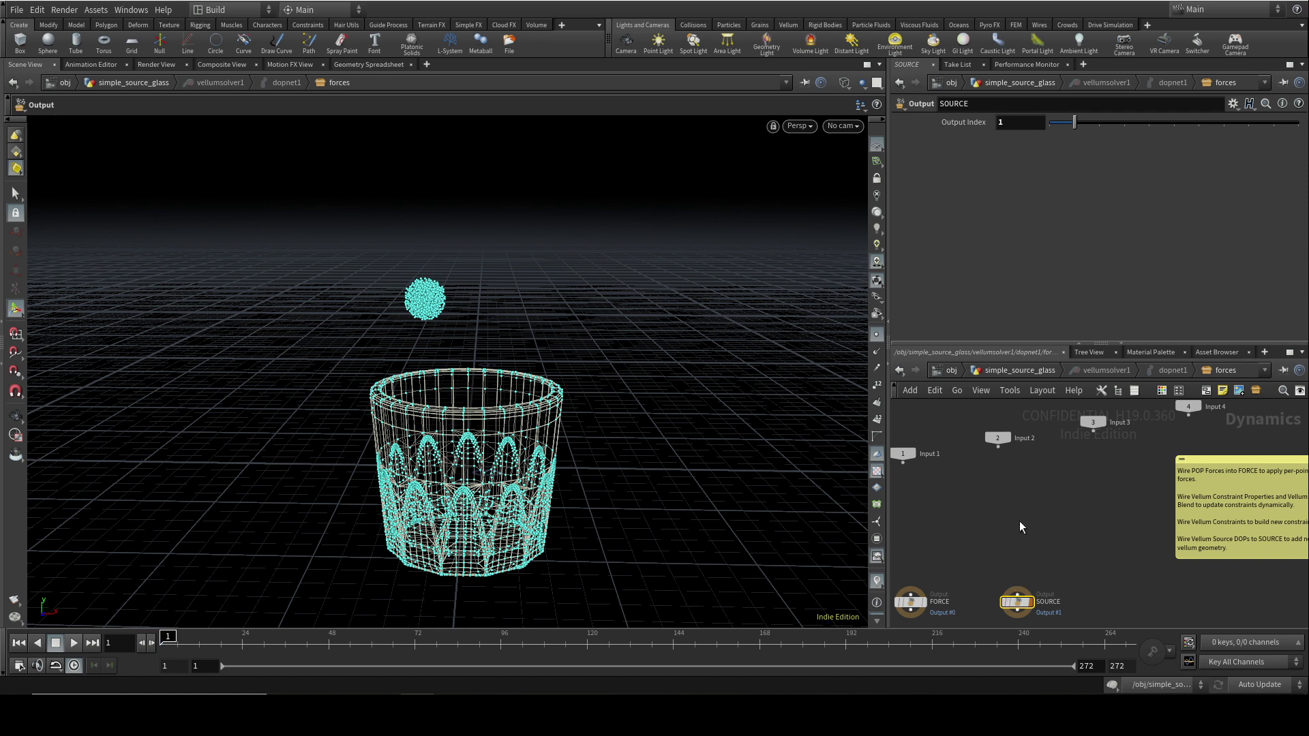
{"action": "key", "text": "Tab"}
{"action": "type", "text": "vell"}
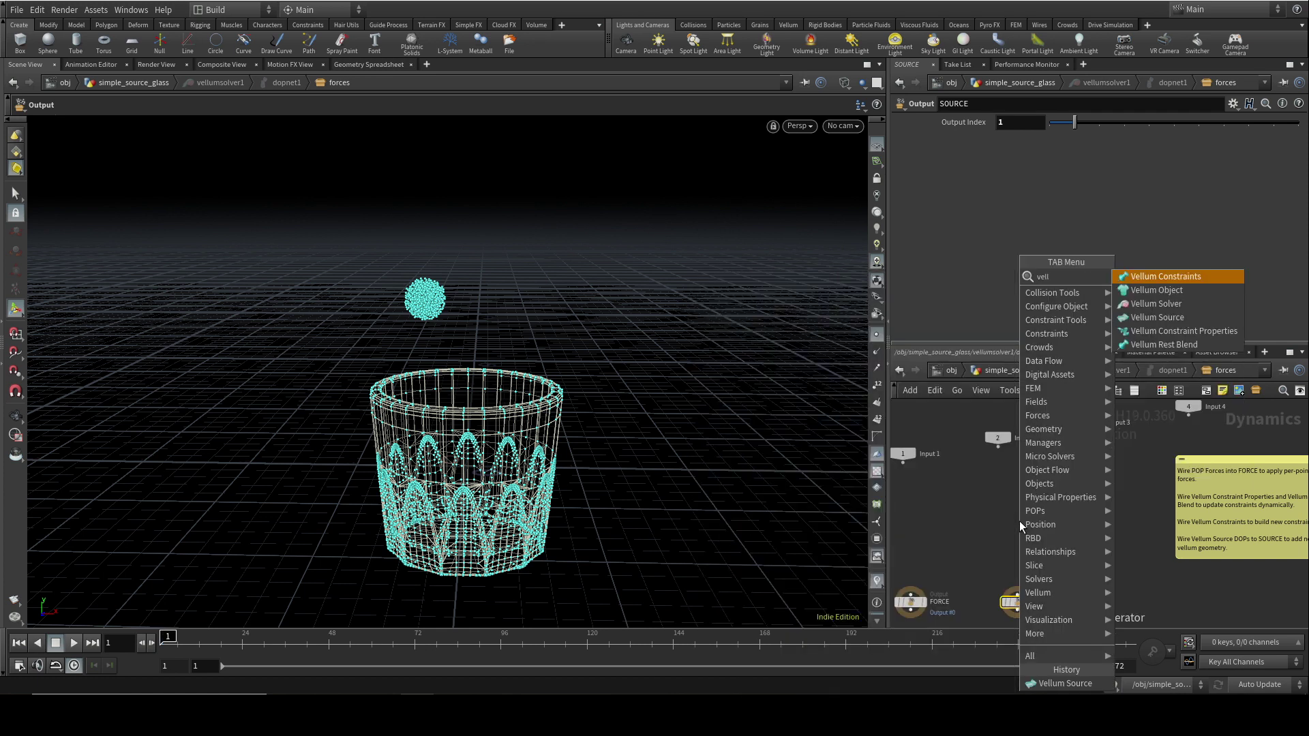
{"action": "key", "text": "Up"}
{"action": "left_click", "coordinate": [1227, 314]}
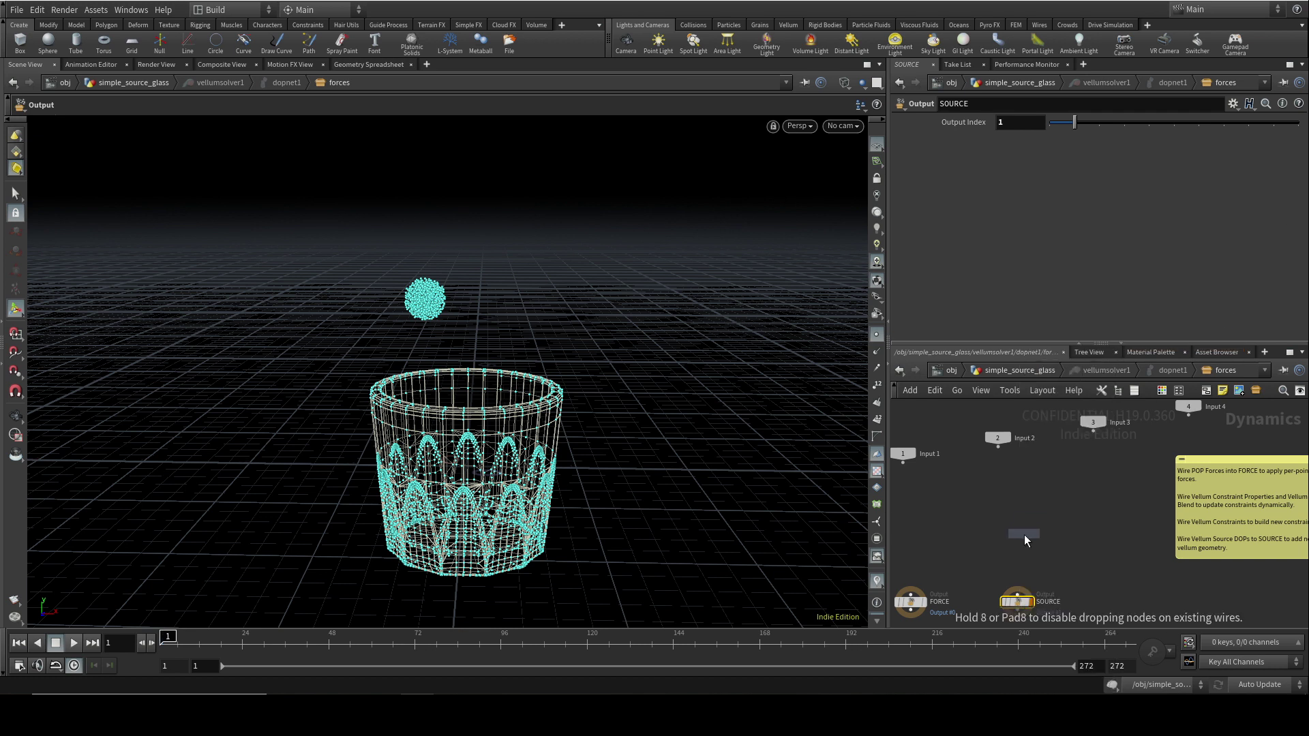
{"action": "left_click", "coordinate": [1024, 534]}
{"action": "left_click_drag", "start_coordinate": [1024, 543], "coordinate": [1018, 595]}
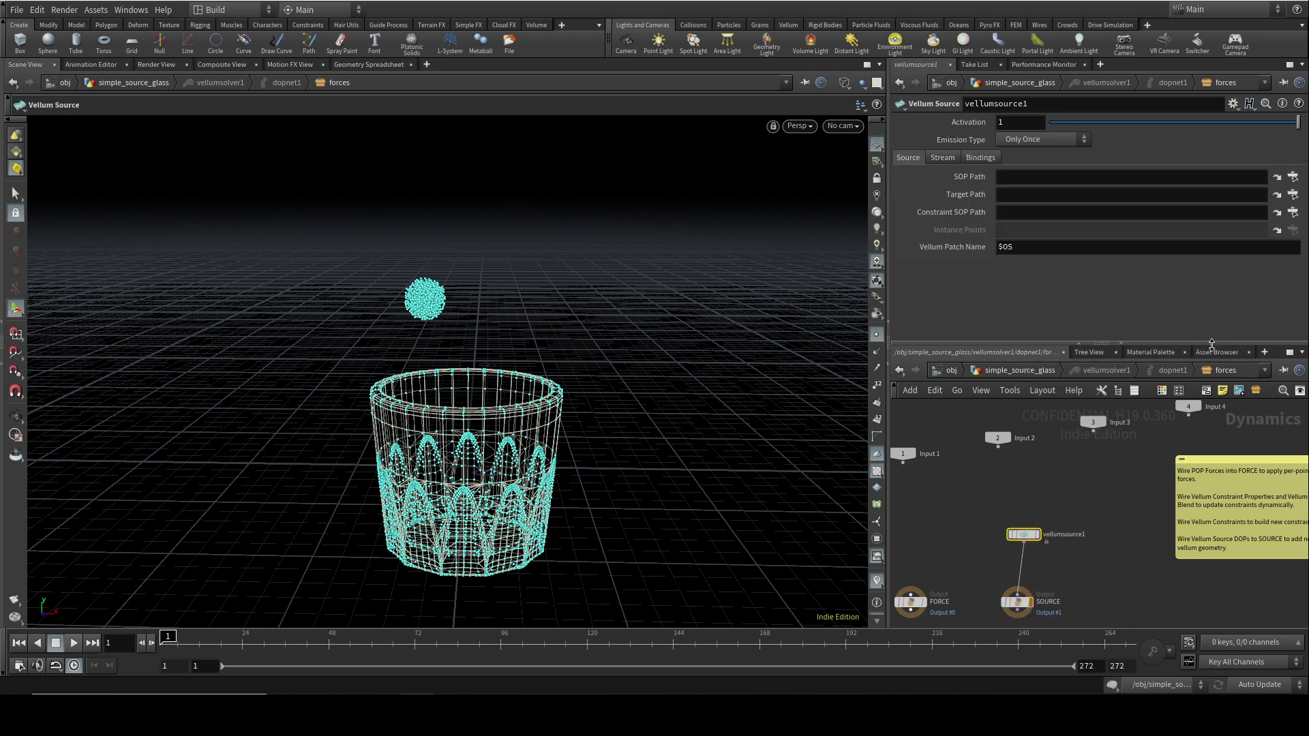
Set the Vellum Source to use GEO as geometry and CON as constraints.
{"action": "left_click", "coordinate": [1292, 177]}
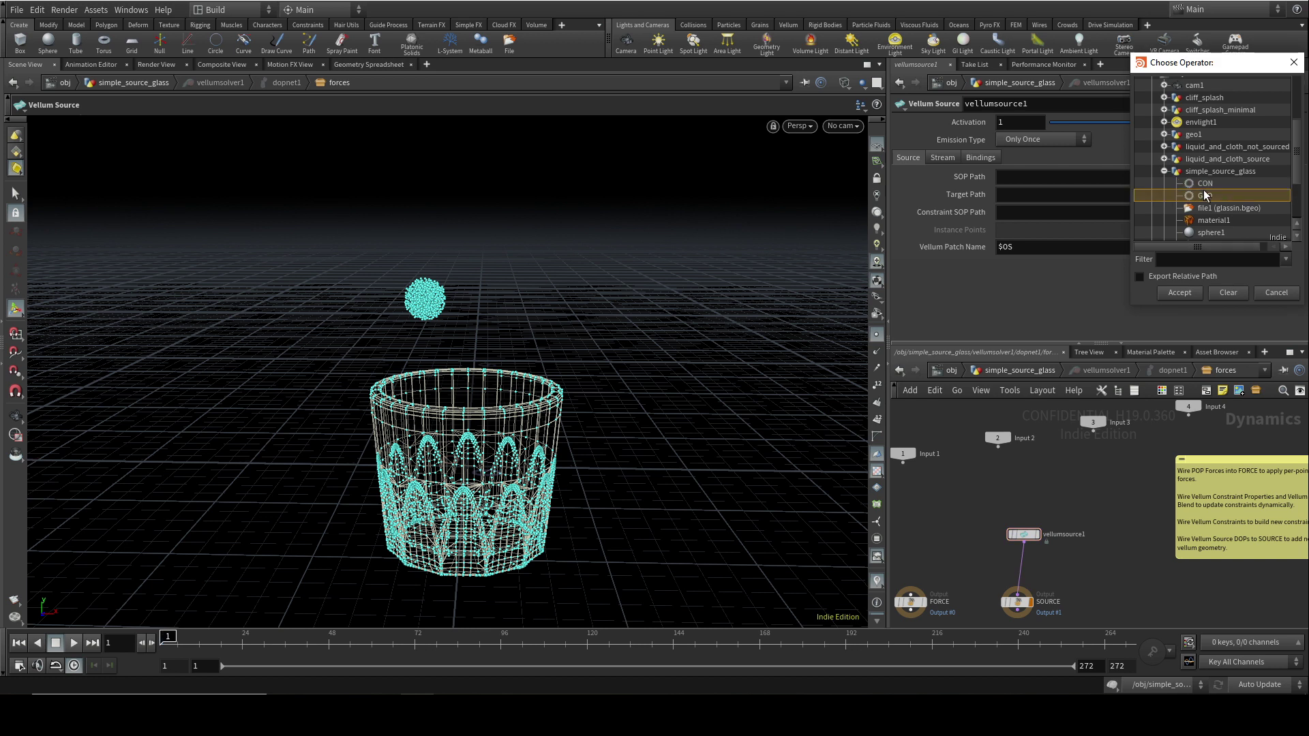
{"action": "double_click", "coordinate": [1204, 195]}
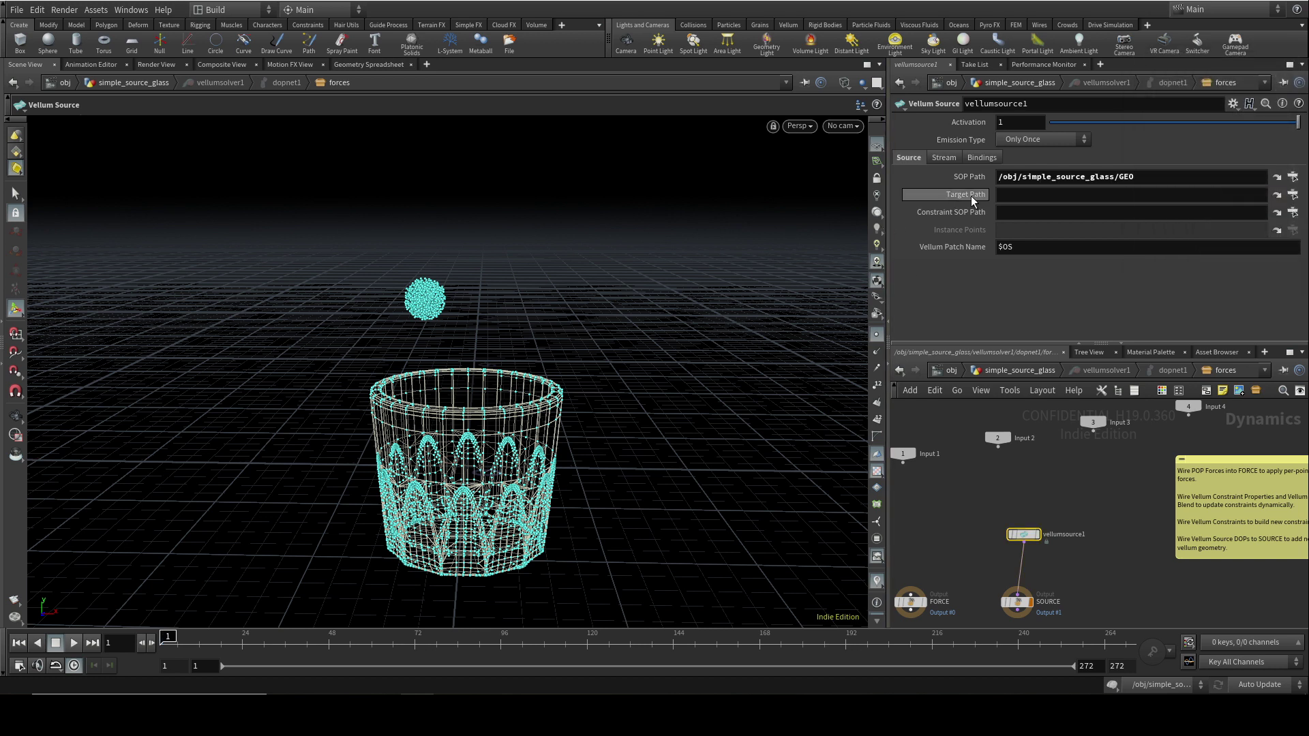
{"action": "left_click", "coordinate": [1292, 212]}
{"action": "left_click", "coordinate": [1205, 221]}
{"action": "left_click", "coordinate": [1179, 330]}
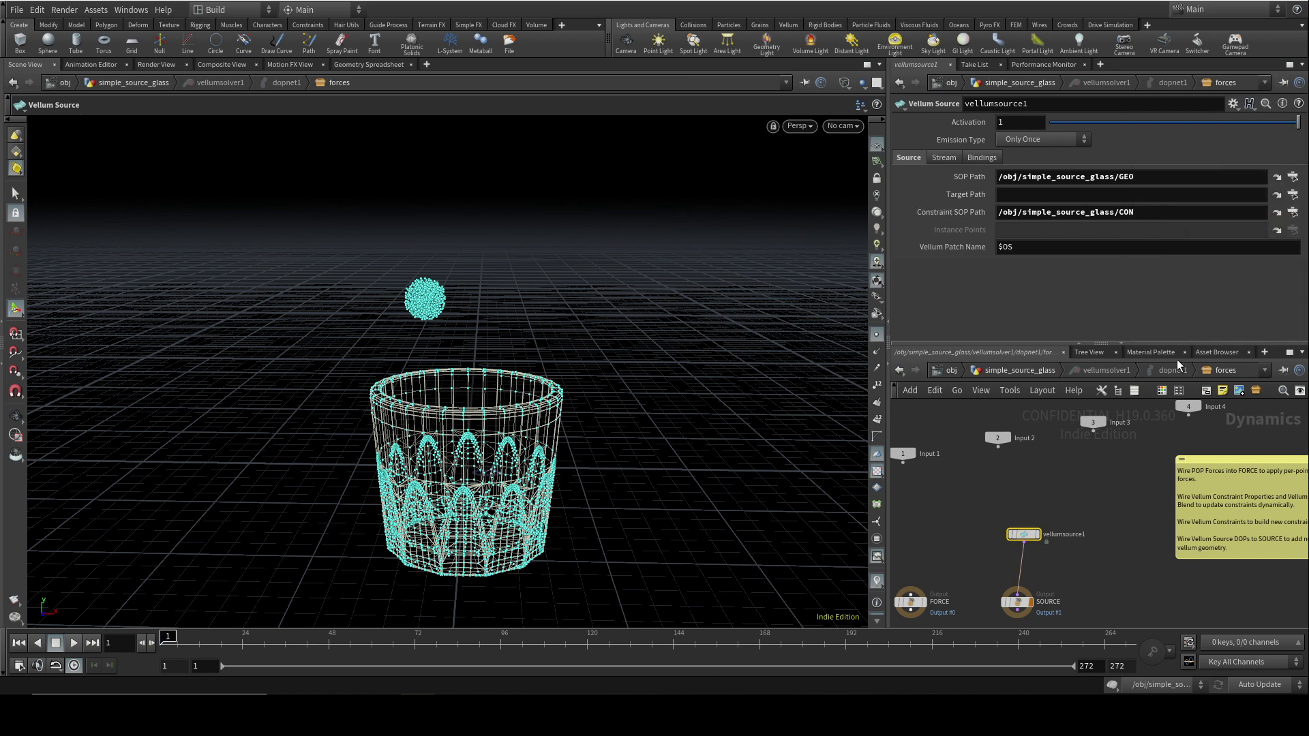
Set vellumsource1's Emission Type to Each Substep.
{"action": "left_click_drag", "start_coordinate": [988, 507], "coordinate": [1082, 565]}
{"action": "left_click", "coordinate": [1032, 146]}
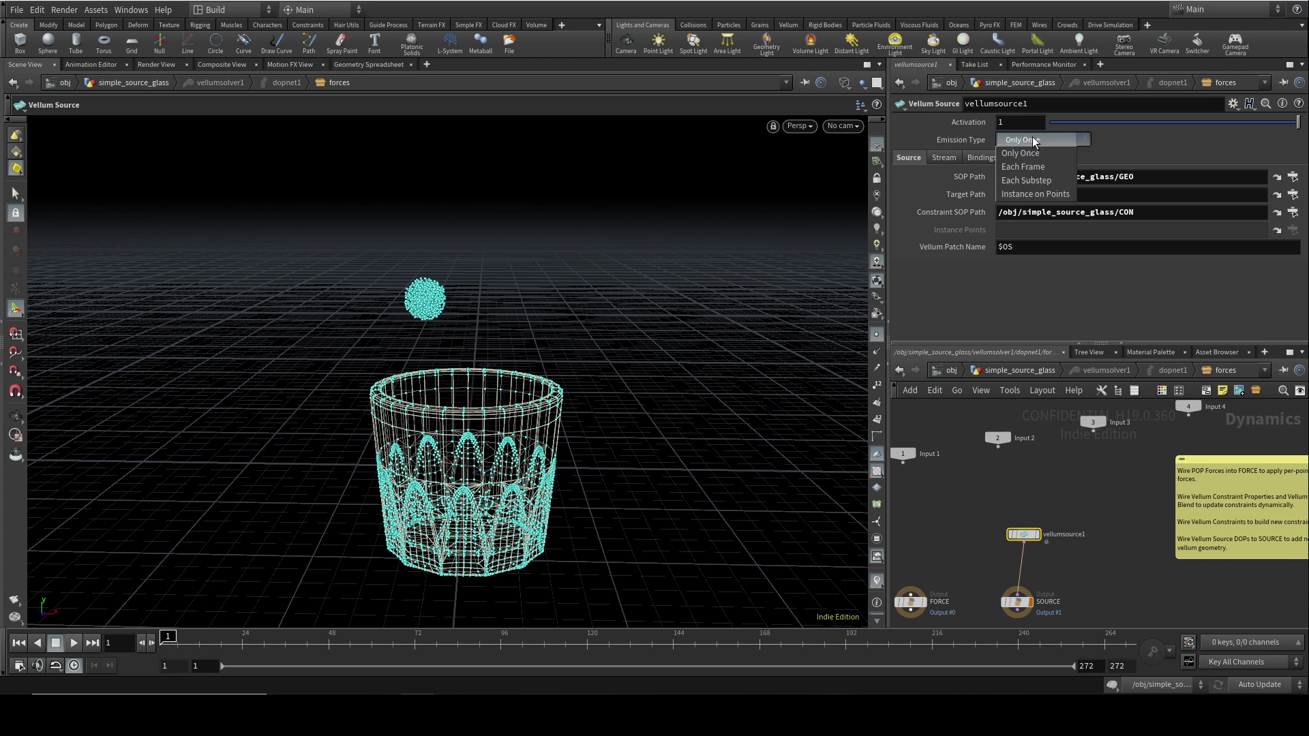
{"action": "left_click", "coordinate": [1048, 187]}
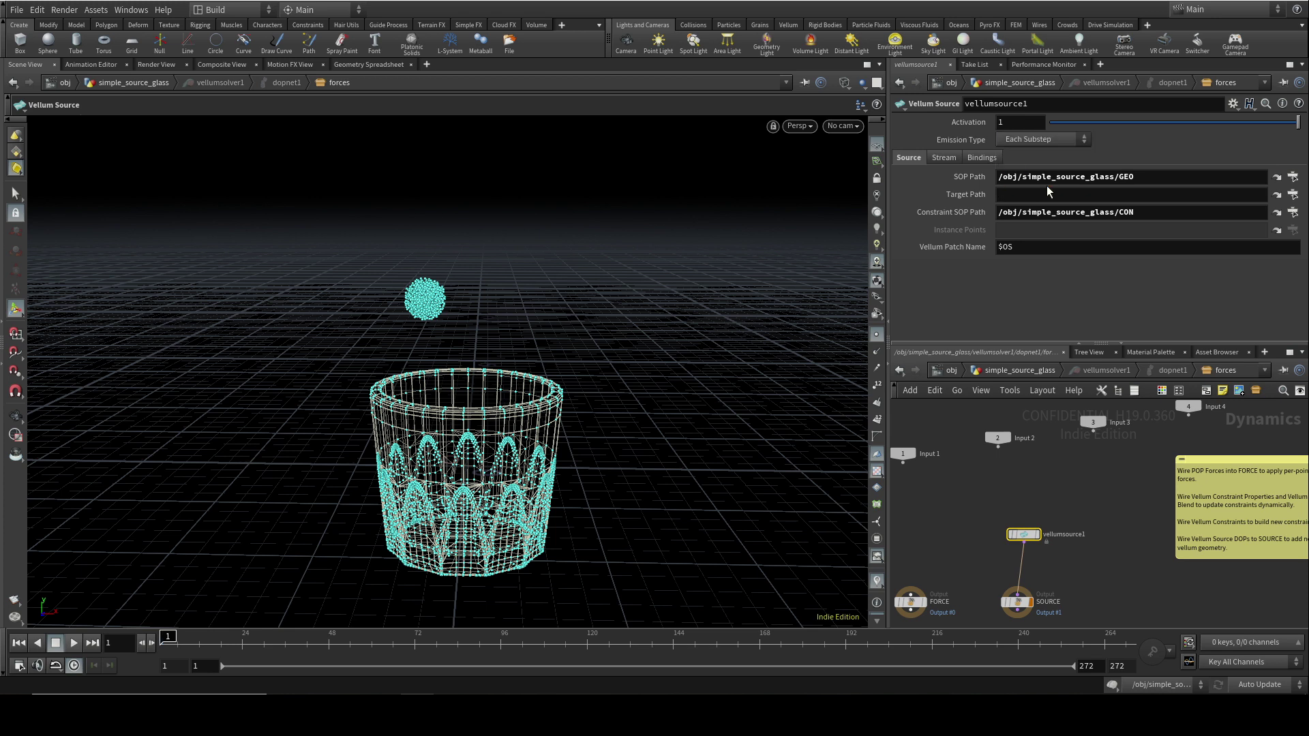
Back at simple_source_glass, play the glass simulation, then stop and rewind to frame 1.
{"action": "left_click", "coordinate": [1018, 369]}
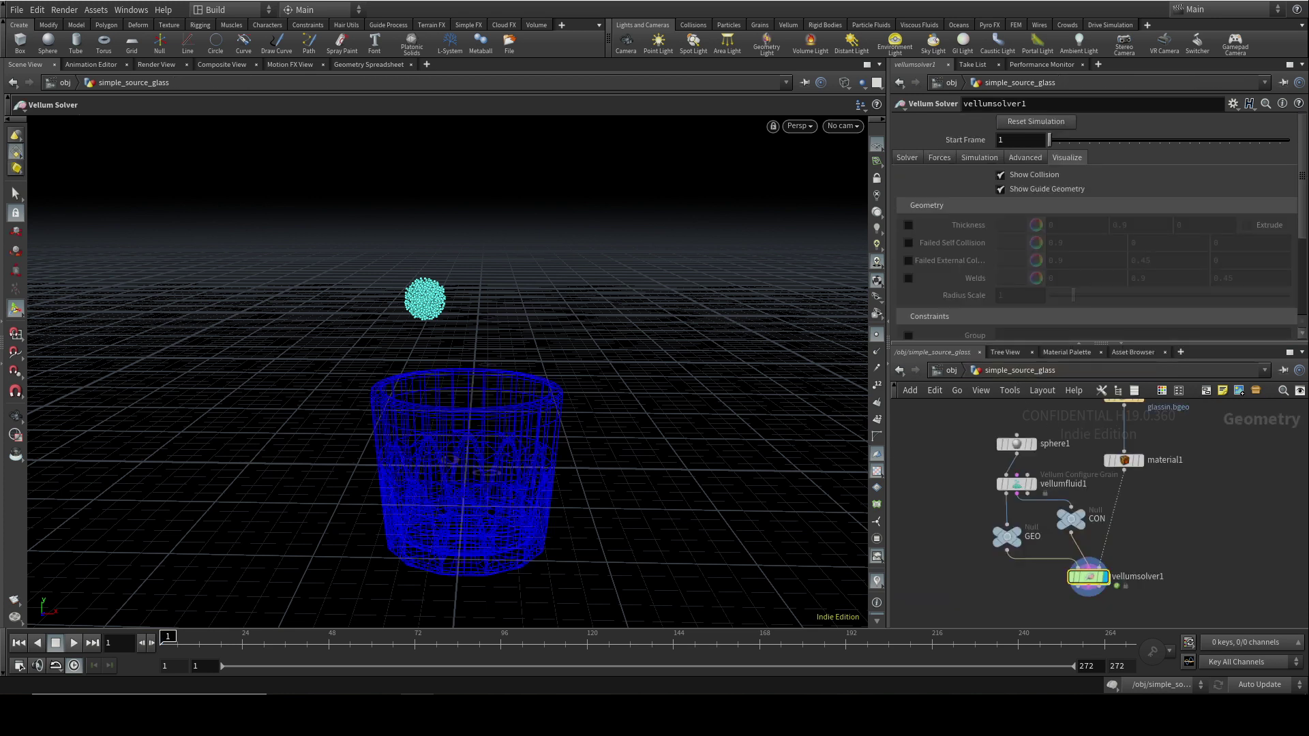
{"action": "left_click", "coordinate": [73, 644]}
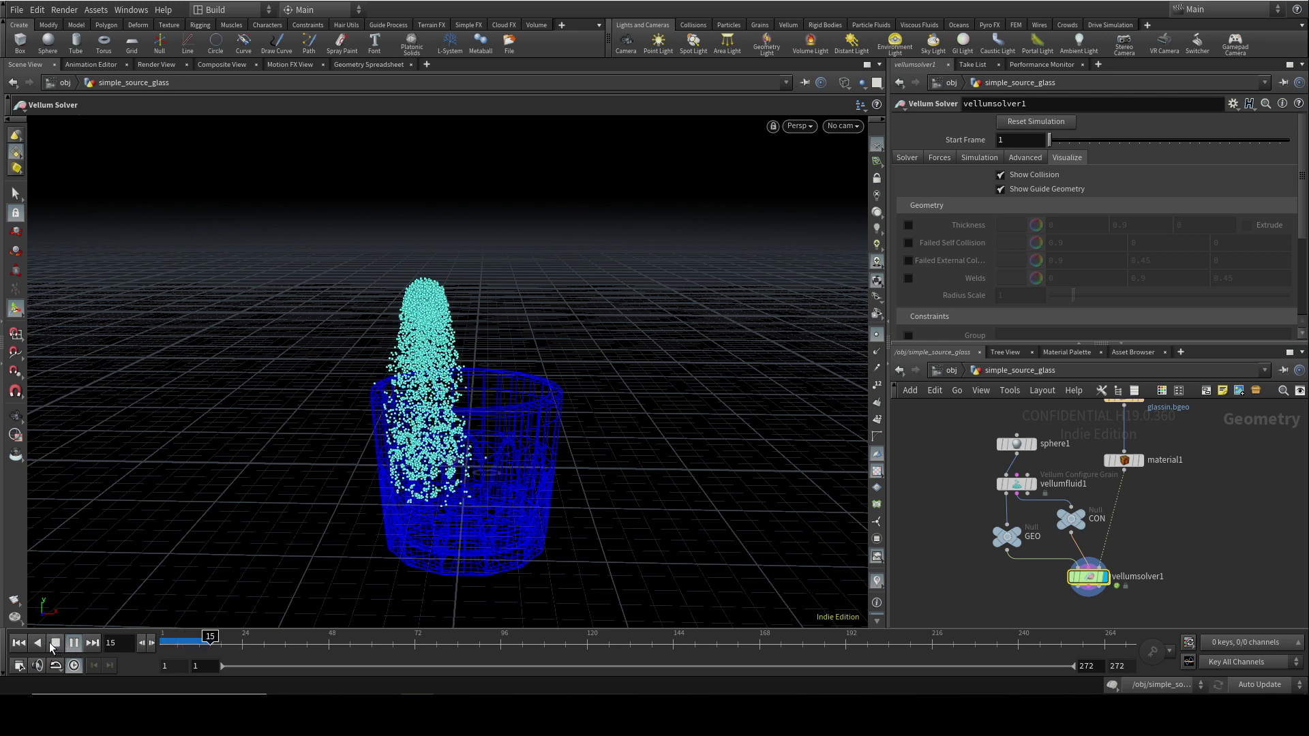
{"action": "left_click", "coordinate": [55, 643]}
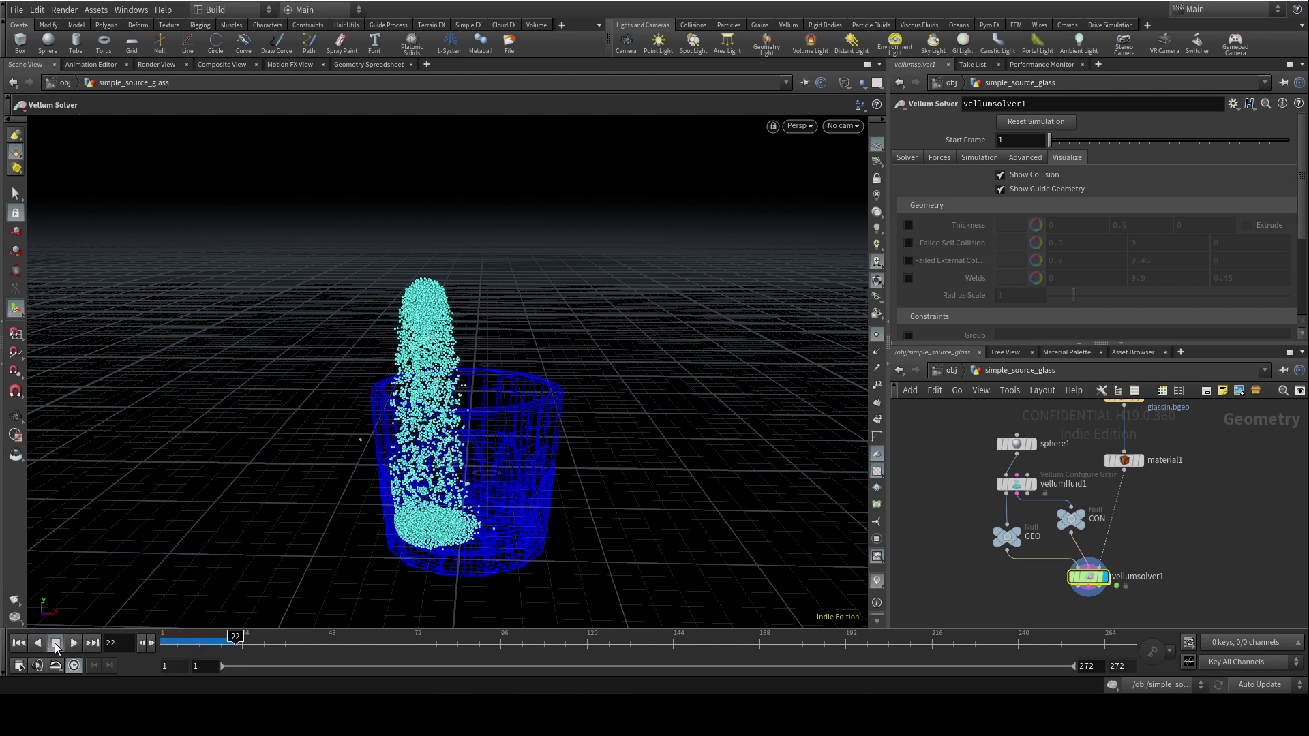
{"action": "left_click", "coordinate": [18, 644]}
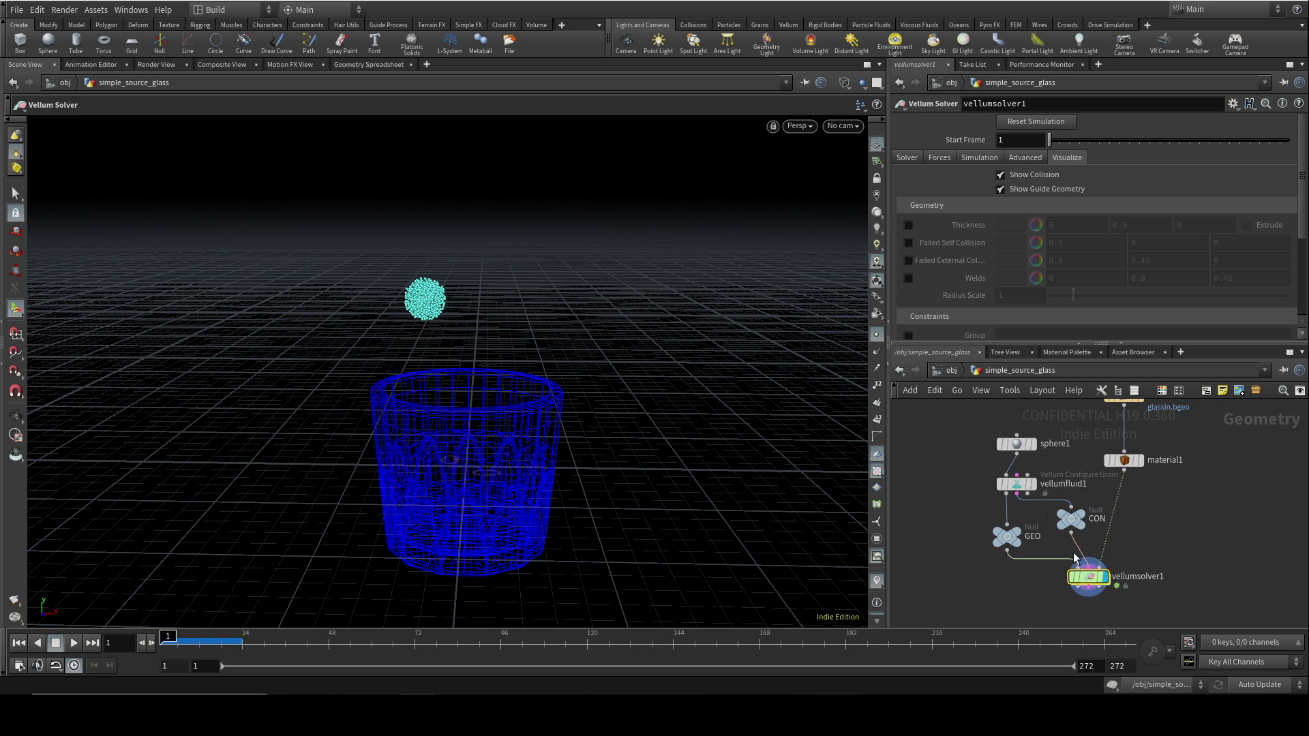
Cut the GEO and CON wires going into vellumsolver1.
{"action": "mouse_move", "coordinate": [1084, 567]}
{"action": "key", "text": "y"}
{"action": "mouse_move", "coordinate": [1088, 545]}
{"action": "left_mouse_down"}
{"action": "mouse_move", "coordinate": [1019, 571]}
{"action": "mouse_move", "coordinate": [1202, 578]}
{"action": "left_mouse_up"}
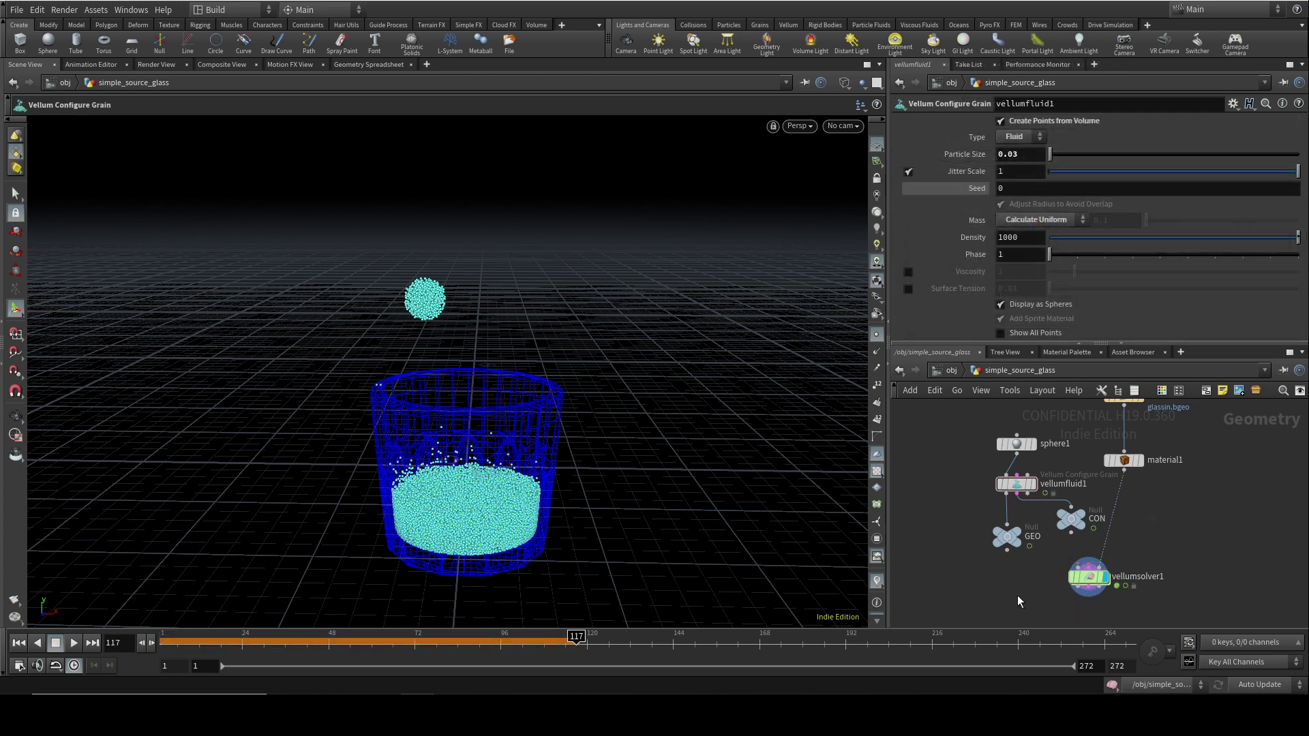
Set vellumsource1's Activation to the expression $F < 50 and rewind to frame 1.
{"action": "double_click", "coordinate": [1089, 577]}
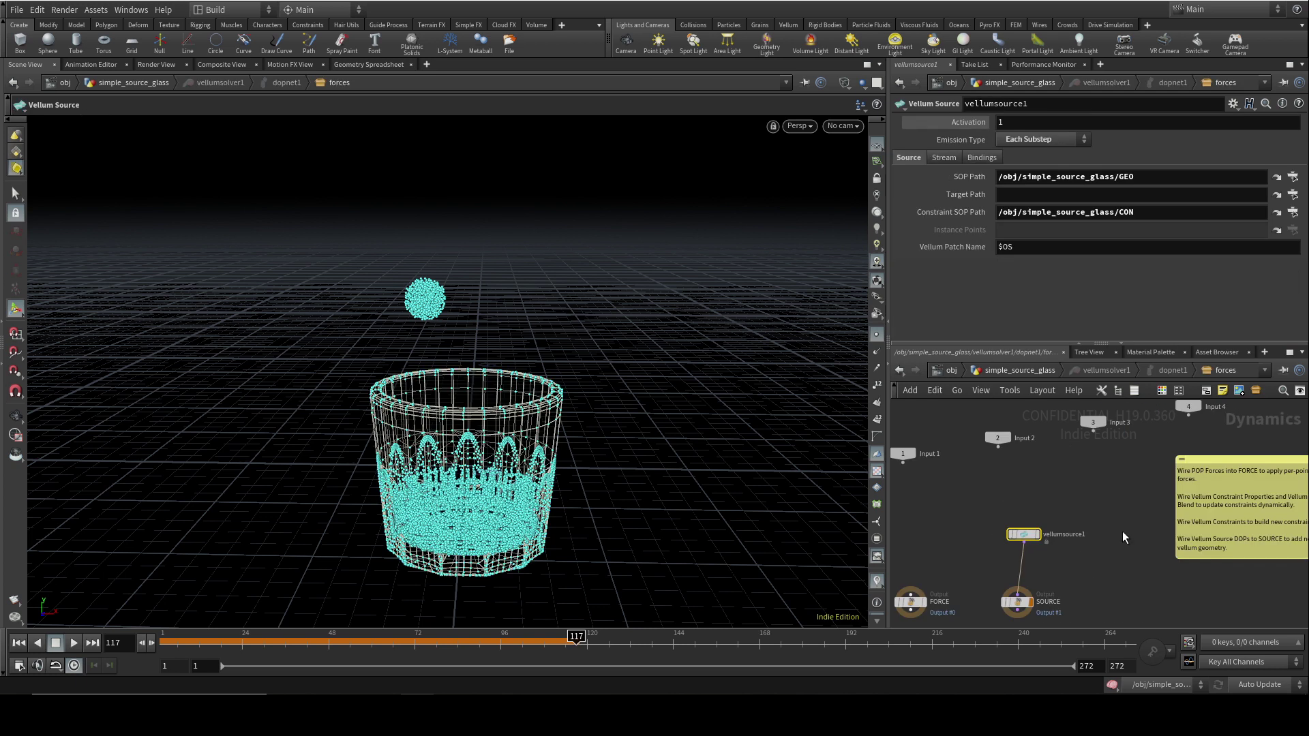
{"action": "left_click_drag", "start_coordinate": [952, 505], "coordinate": [1091, 538]}
{"action": "double_click", "coordinate": [1000, 122]}
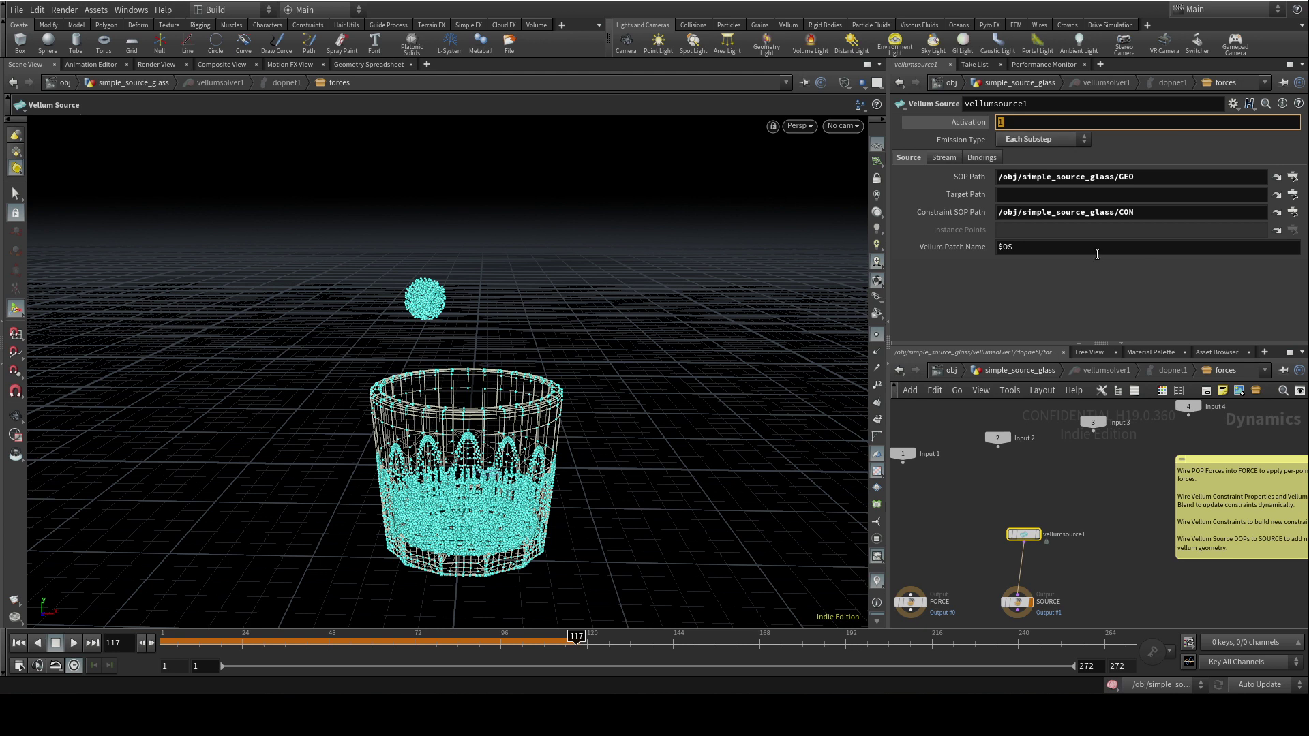
{"action": "type", "text": "$F"}
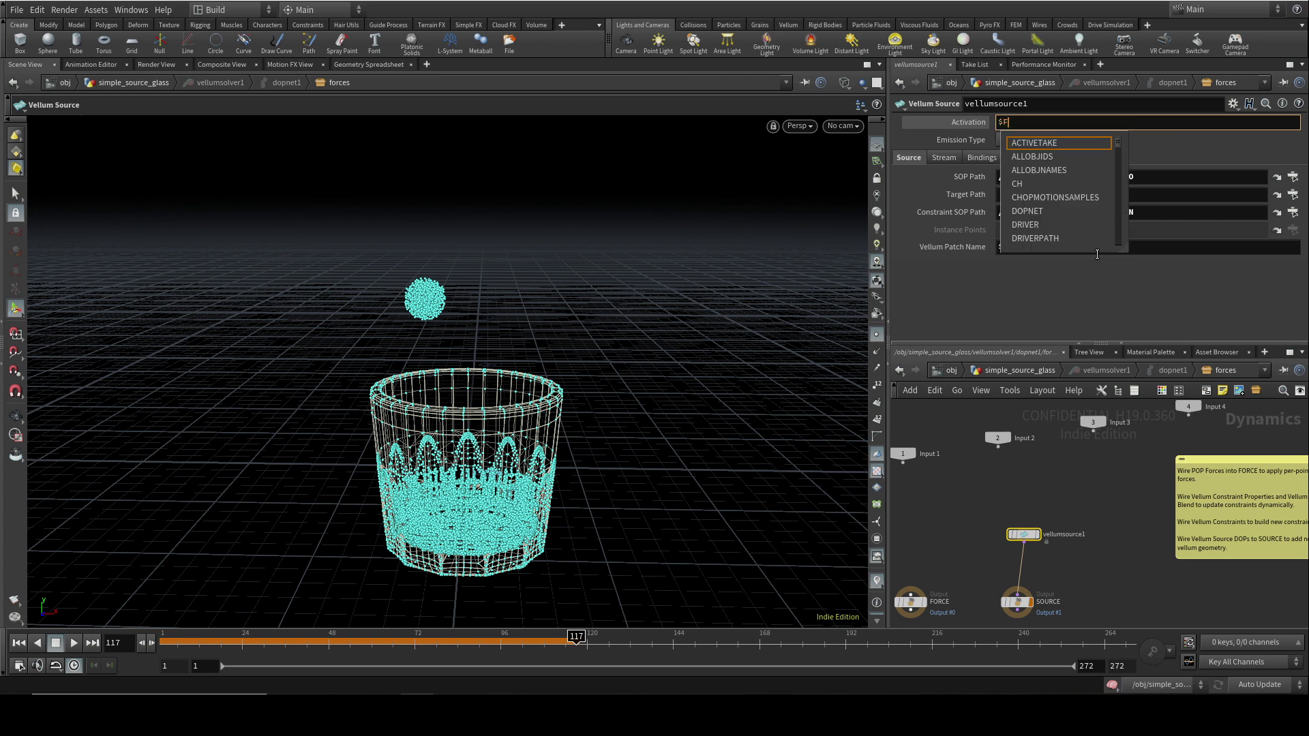
{"action": "type", "text": " < 50"}
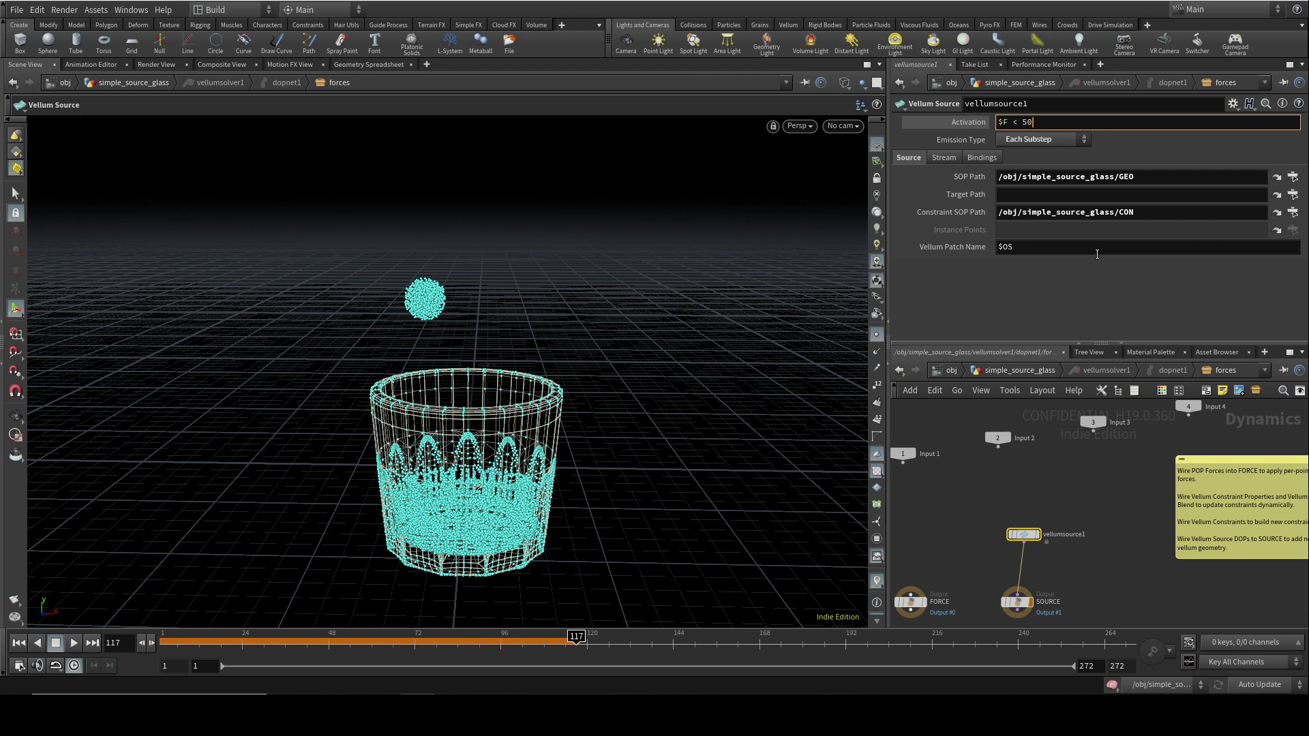
{"action": "key", "text": "Return"}
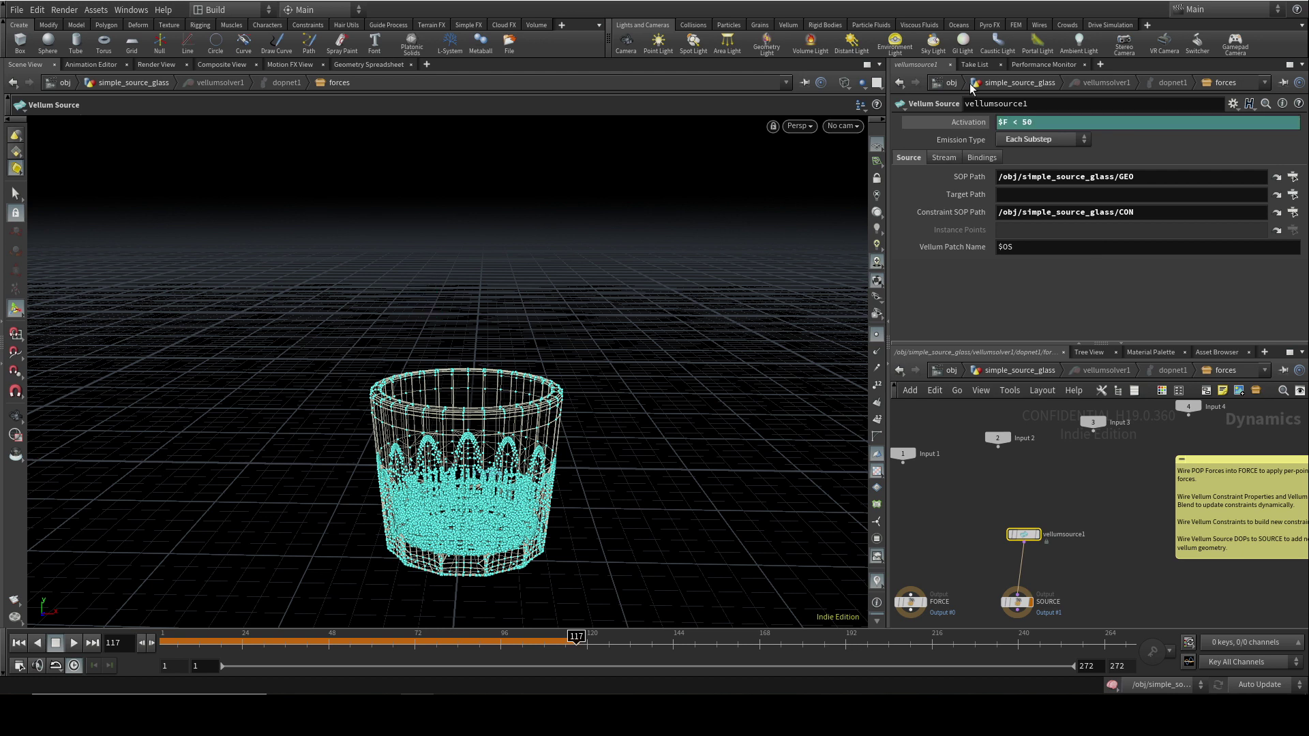
{"action": "left_click", "coordinate": [971, 124]}
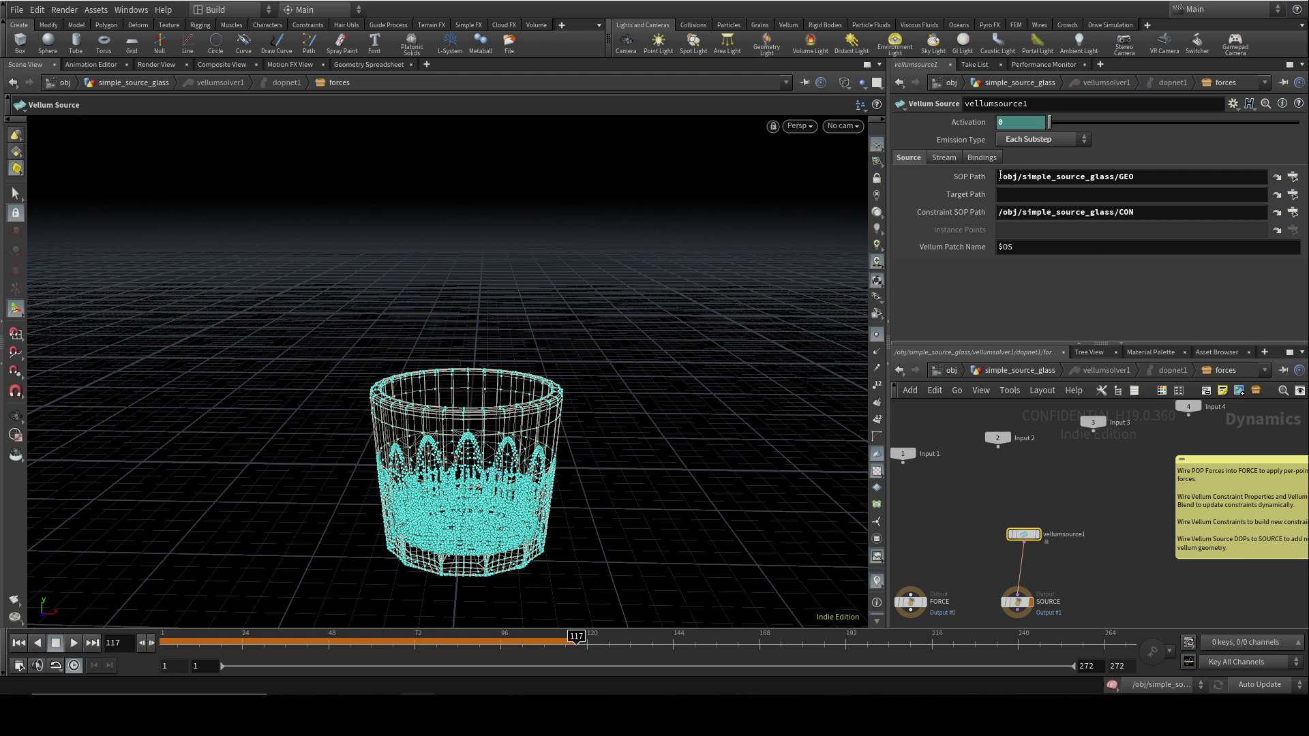
{"action": "left_click", "coordinate": [19, 643]}
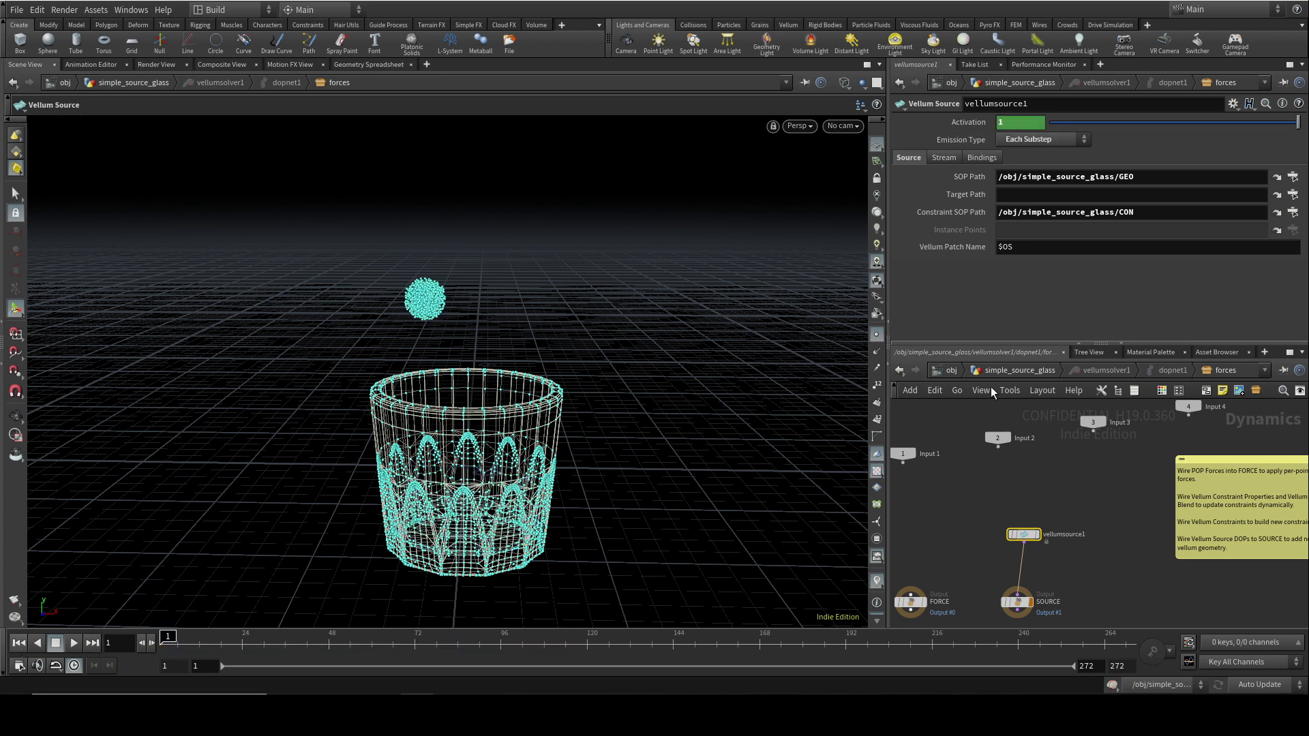
Replay the glass simulation to frame 36, rewind, and select vellumfluid1 to view its settings.
{"action": "left_click", "coordinate": [1009, 369]}
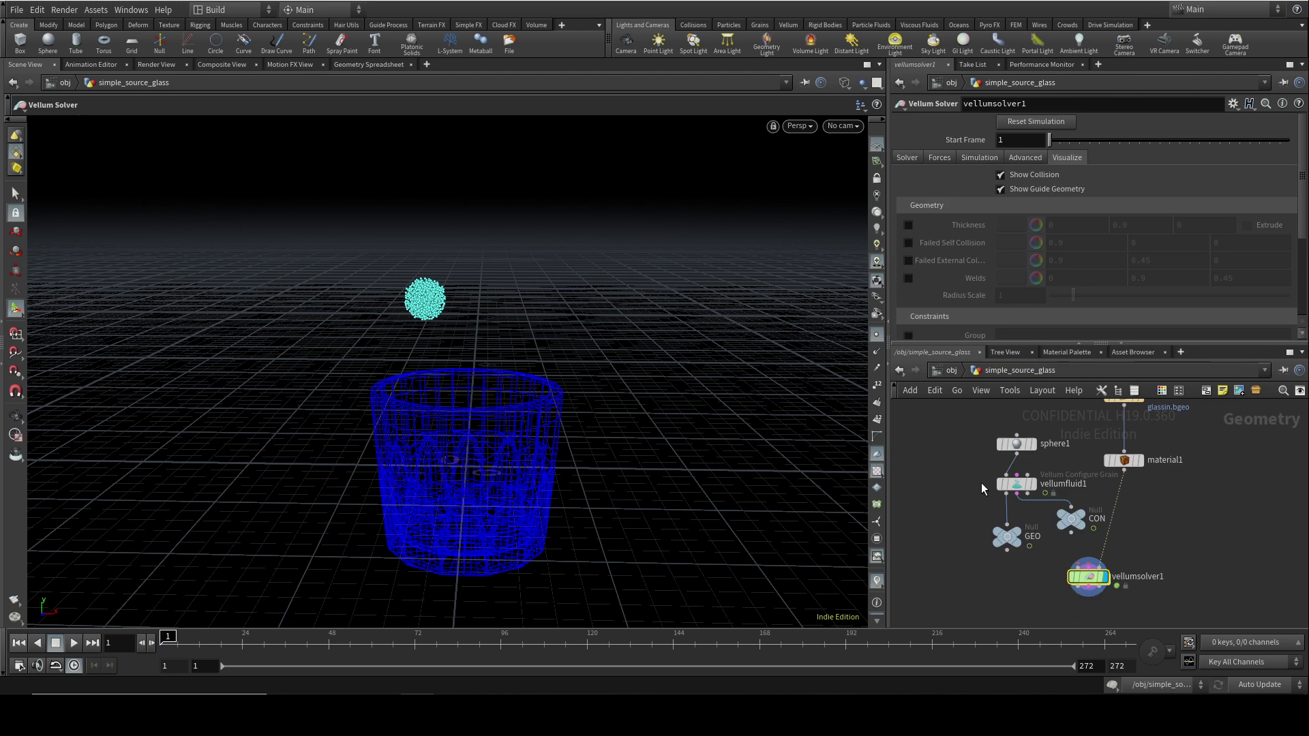
{"action": "left_click", "coordinate": [73, 643]}
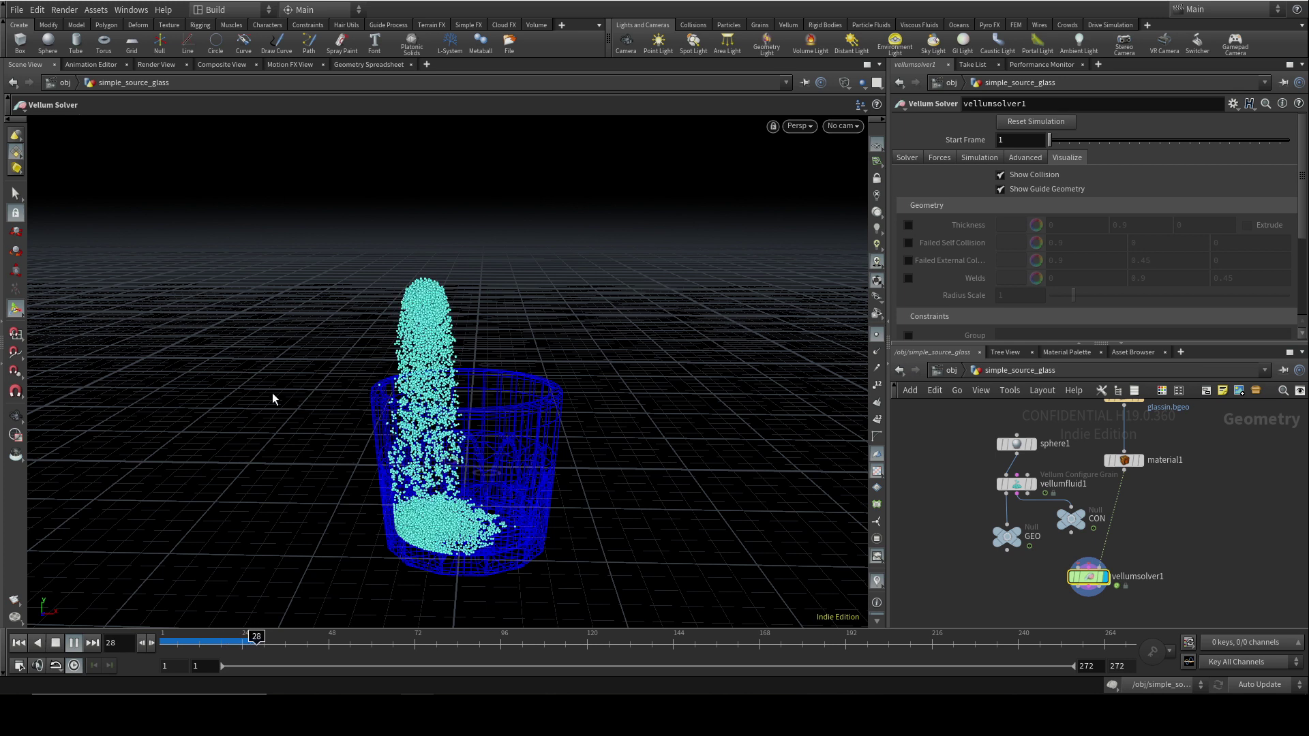
{"action": "left_click", "coordinate": [73, 643]}
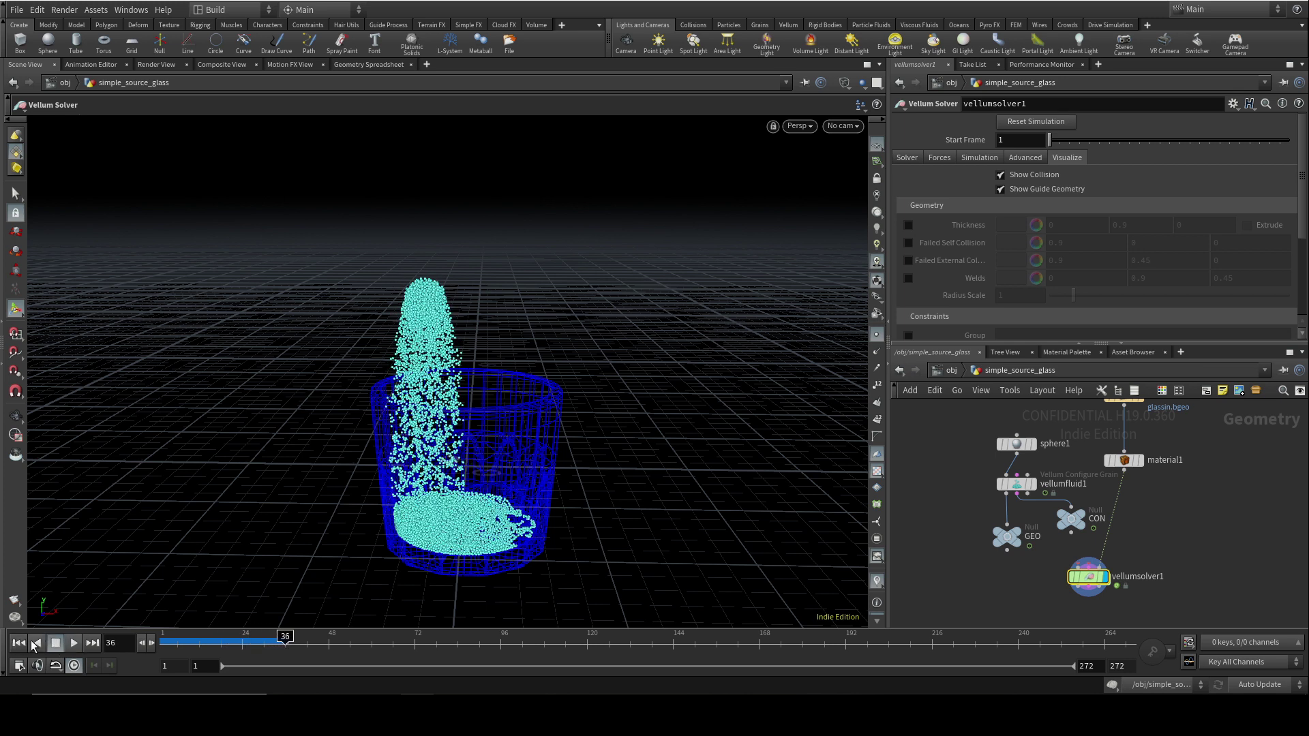
{"action": "left_click", "coordinate": [19, 643]}
{"action": "left_click", "coordinate": [1016, 484]}
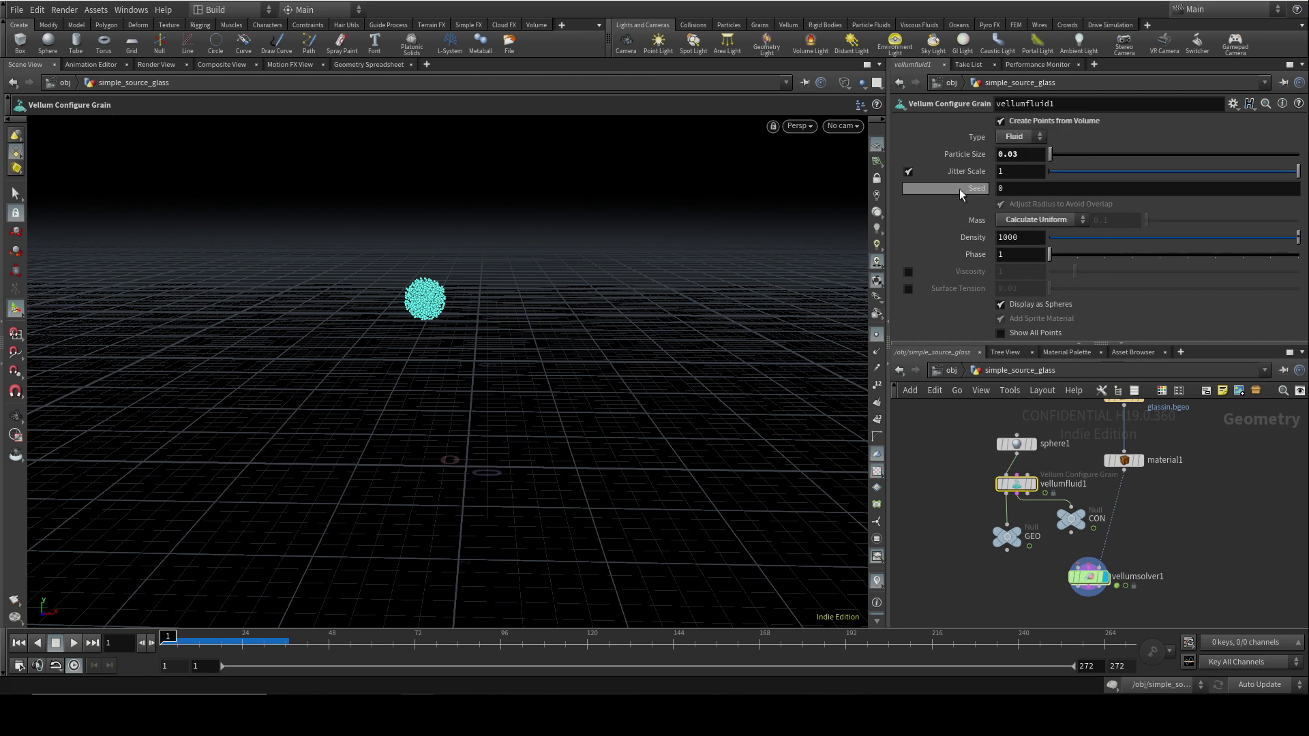
Set vellumfluid1's Seed to the expression $T so the particle jitter changes every frame.
{"action": "left_click", "coordinate": [1016, 189]}
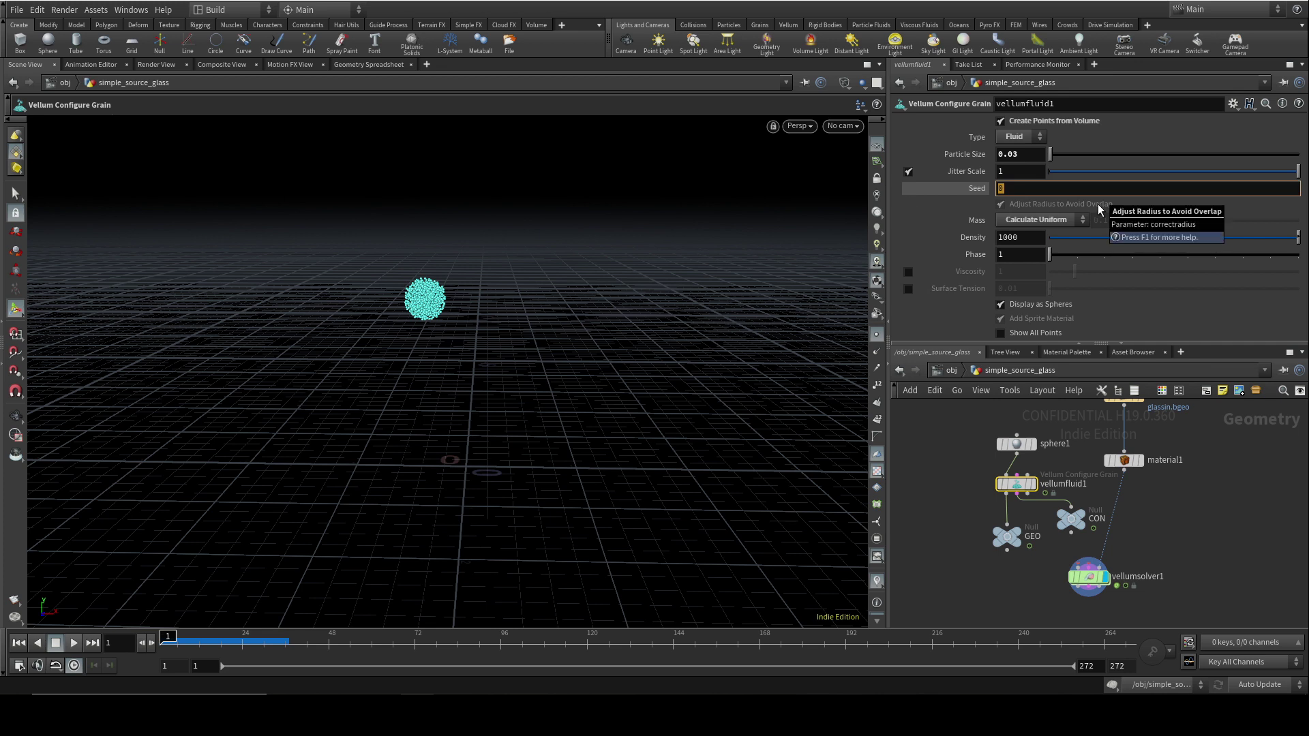
{"action": "type", "text": "$T"}
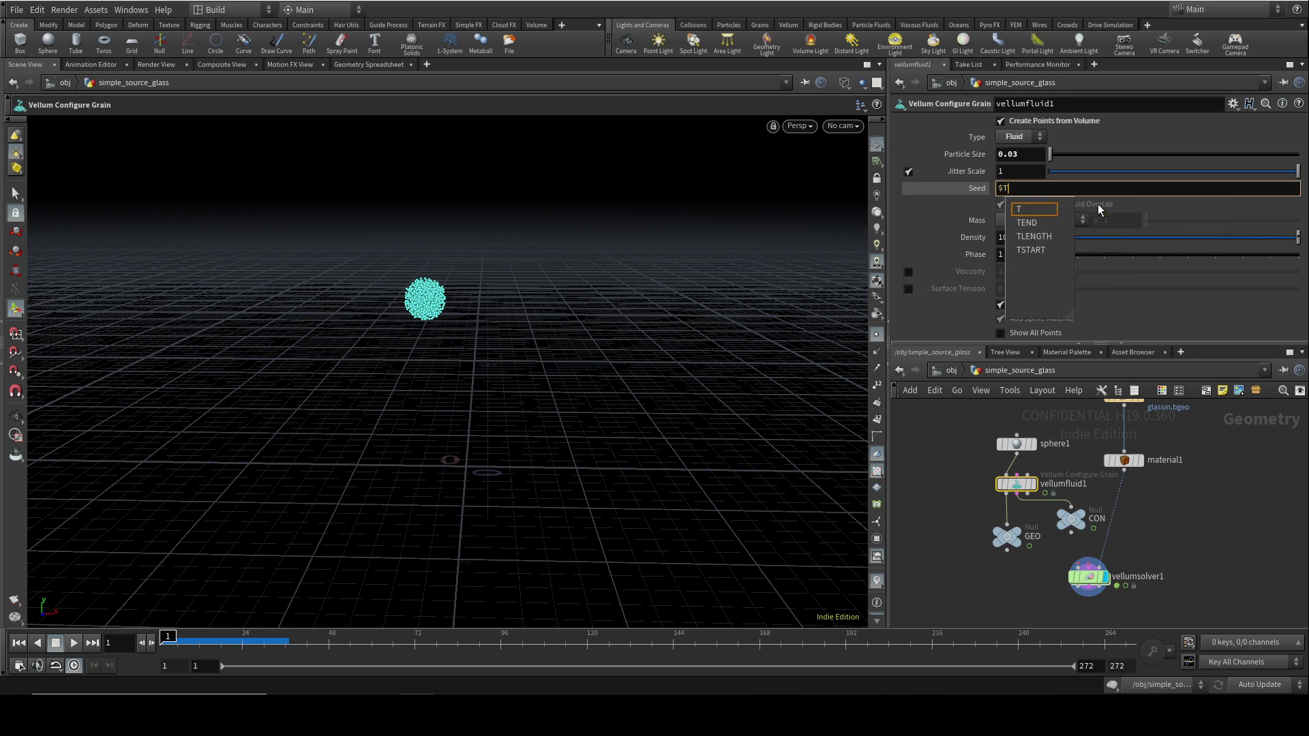
{"action": "key", "text": "Return"}
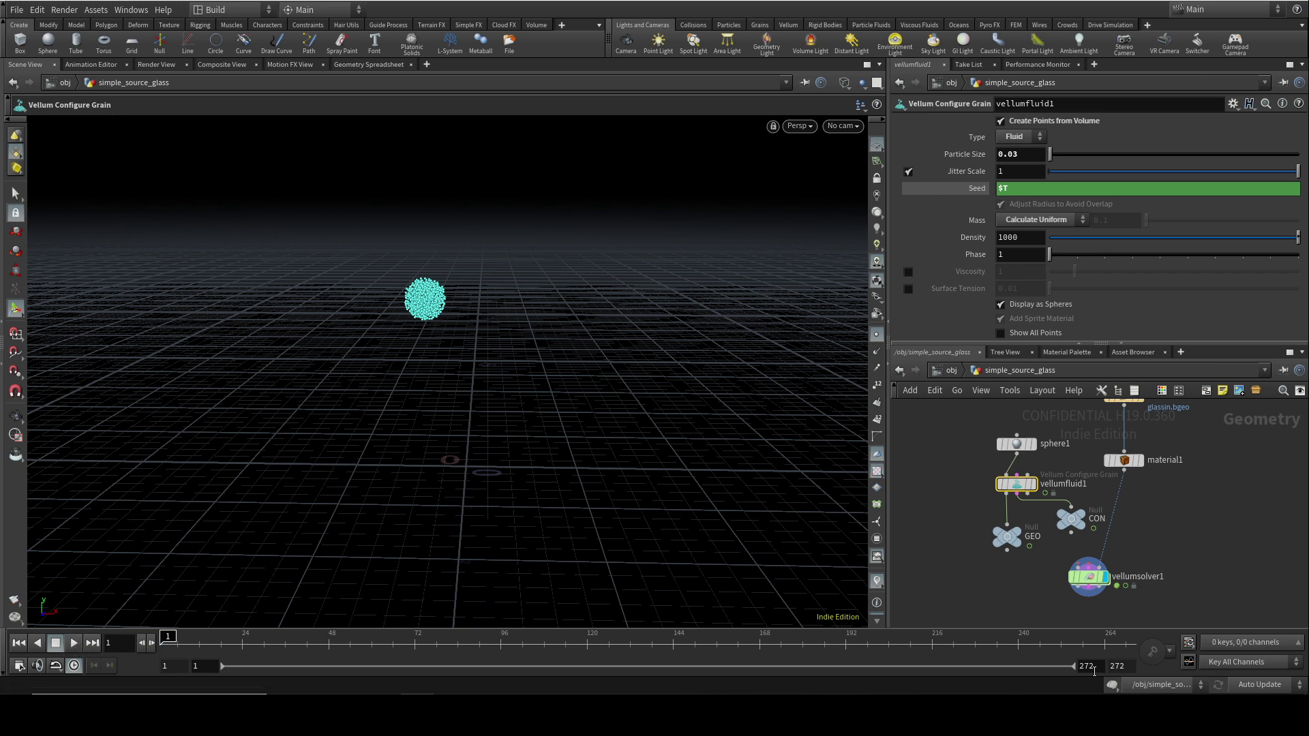
Play the vellumsolver1 simulation, pausing at frame 32, as the fluid pools in the glass.
{"action": "left_click", "coordinate": [1086, 577]}
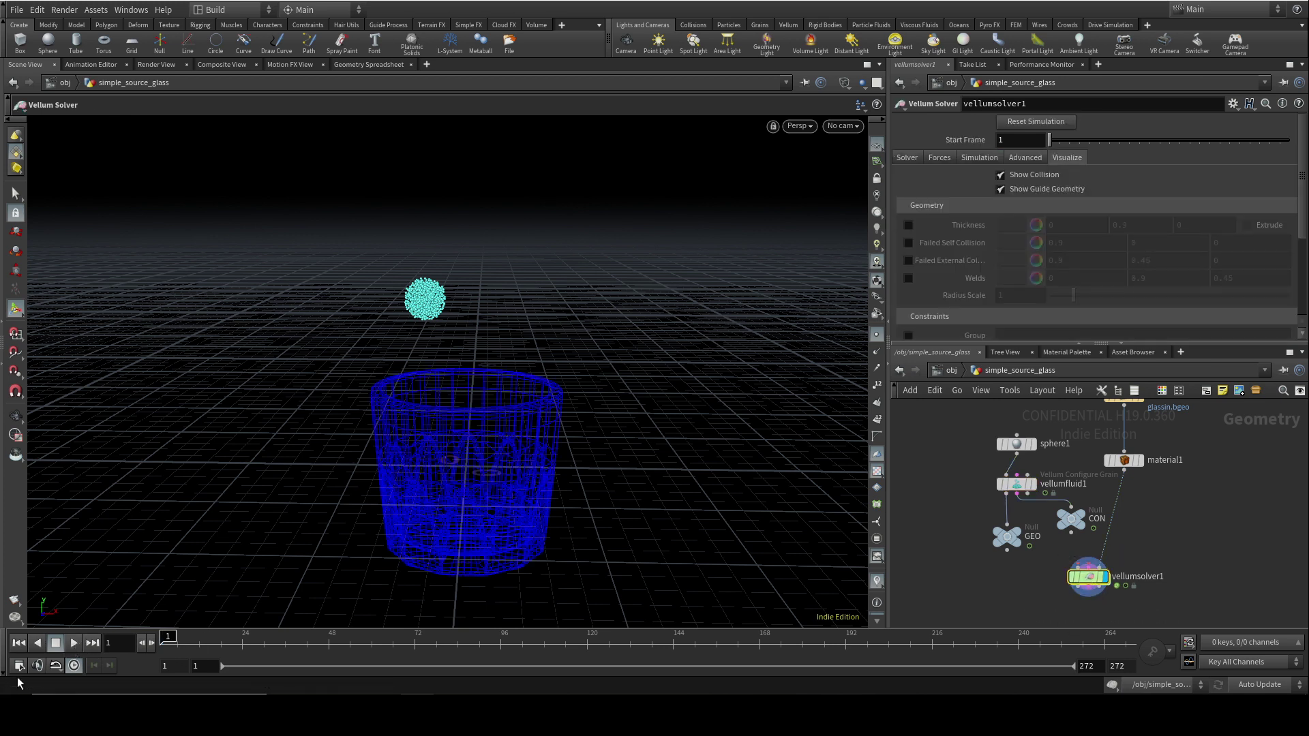
{"action": "left_click", "coordinate": [74, 643]}
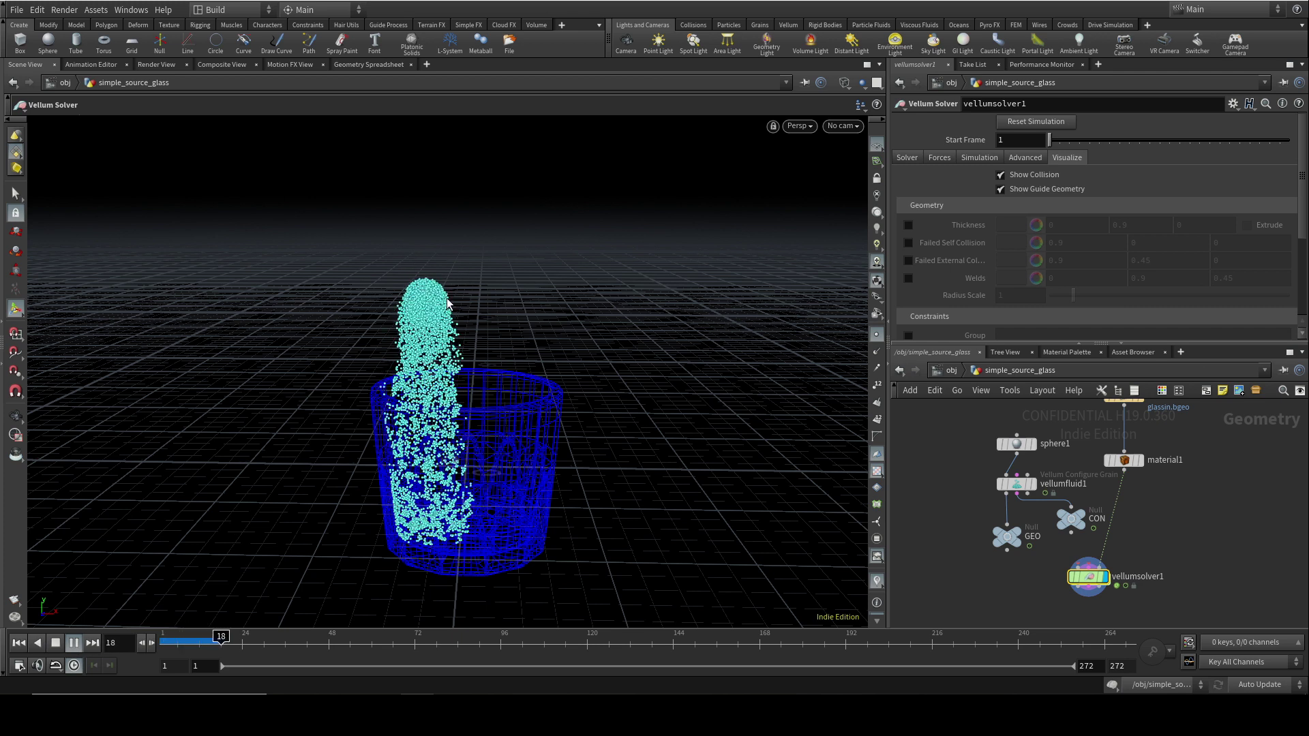
{"action": "left_click", "coordinate": [55, 643]}
{"action": "left_click", "coordinate": [73, 643]}
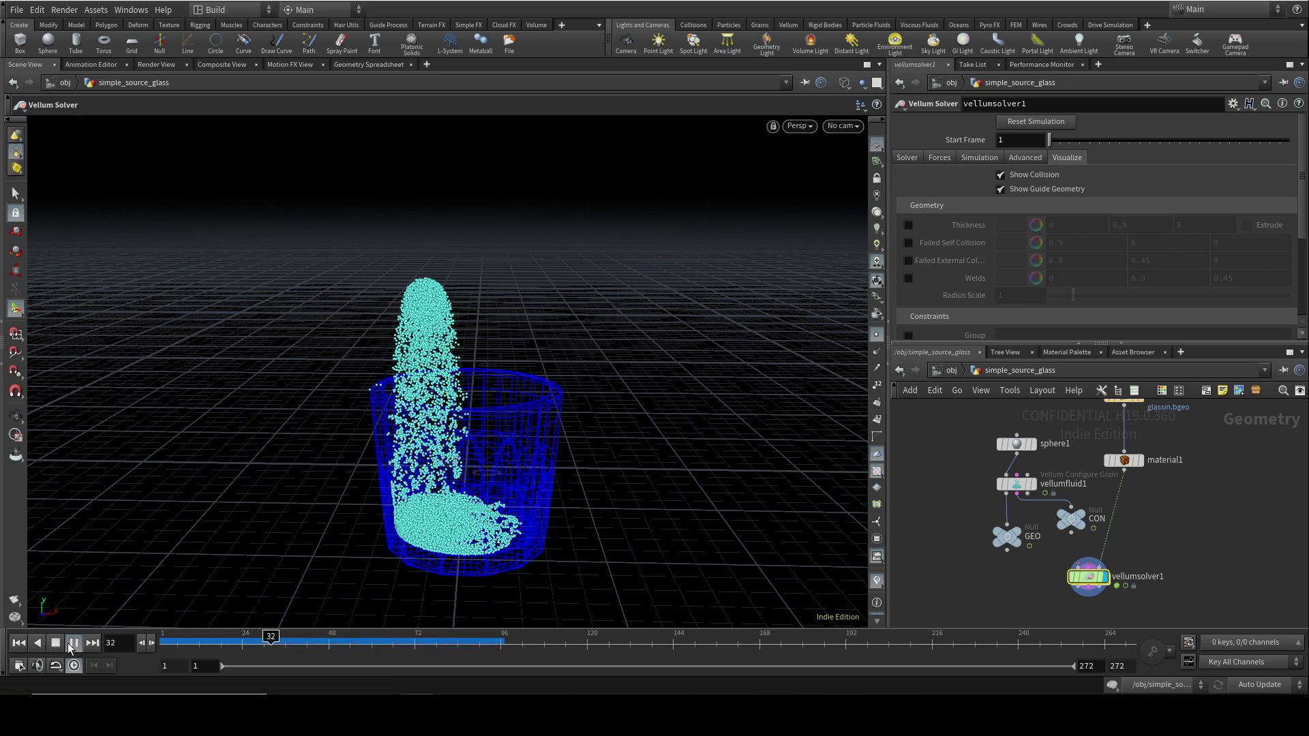